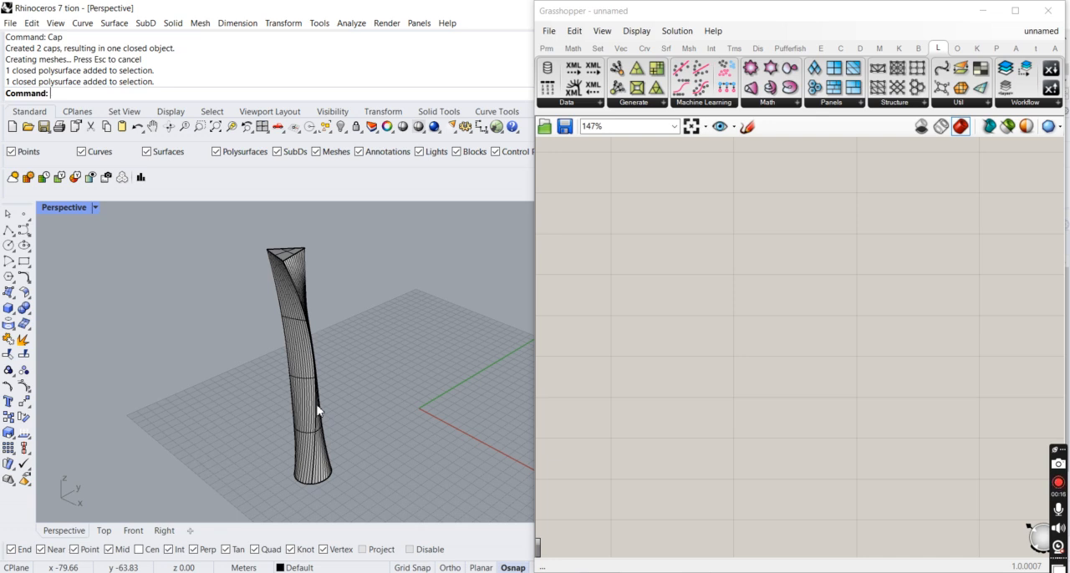
{"action": "left_click", "coordinate": [317, 411]}
{"action": "scroll", "coordinate": [290, 261], "scroll_direction": "up", "scroll_amount": 3}
{"action": "key", "text": "Escape"}
{"action": "scroll", "coordinate": [285, 260], "scroll_direction": "down", "scroll_amount": 3}
{"action": "scroll", "coordinate": [288, 292], "scroll_direction": "up", "scroll_amount": 2}
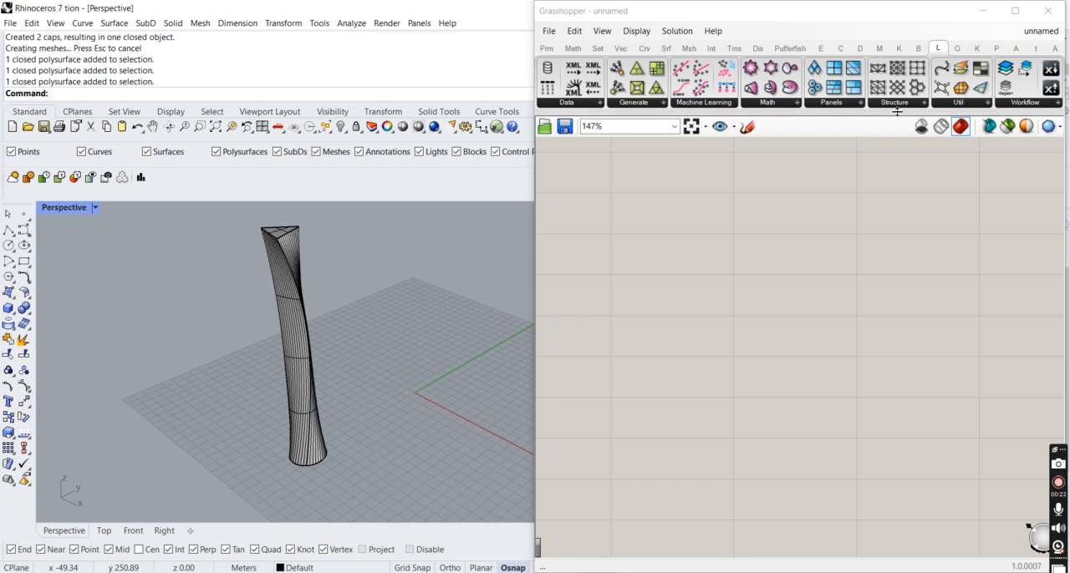
- Place a Diagrid Structure component on the empty Grasshopper canvas
{"action": "mouse_move", "coordinate": [947, 57]}
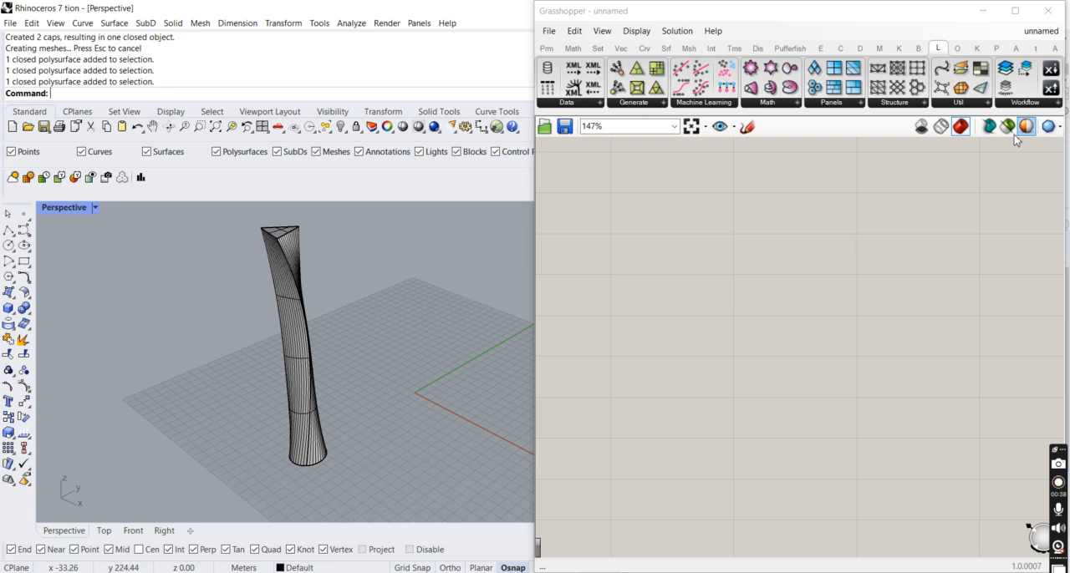
{"action": "left_click", "coordinate": [924, 103]}
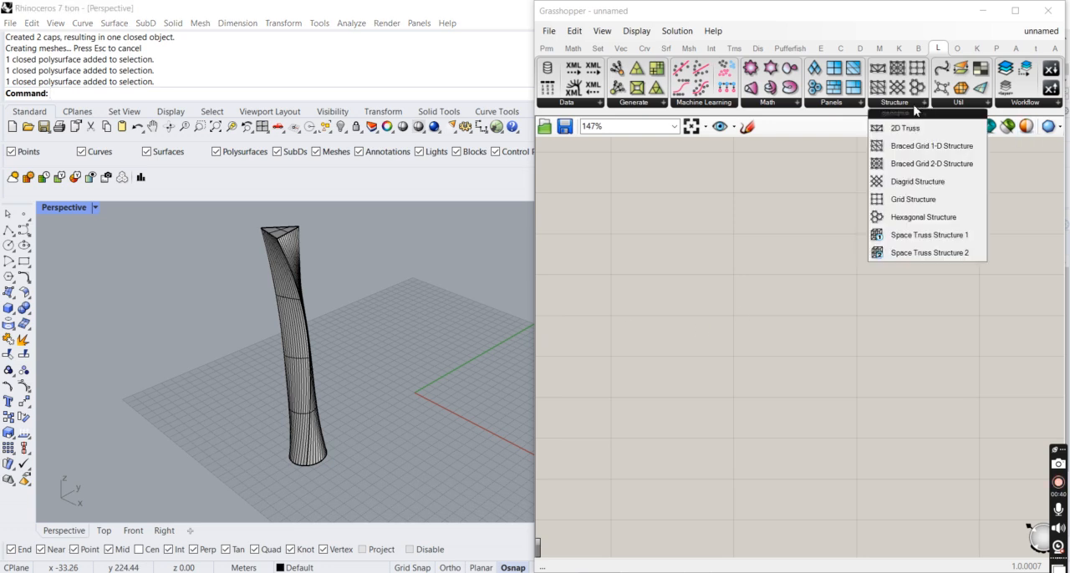
{"action": "left_click", "coordinate": [913, 188]}
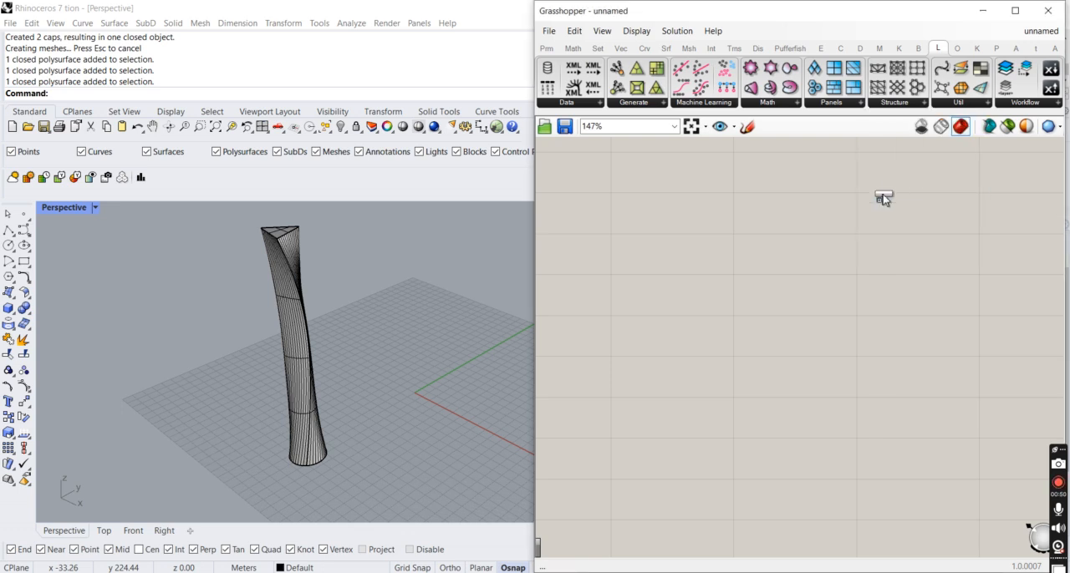
{"action": "left_click", "coordinate": [799, 318]}
{"action": "scroll", "coordinate": [800, 316], "scroll_direction": "up", "scroll_amount": 4}
{"action": "left_click_drag", "start_coordinate": [806, 324], "coordinate": [888, 326]}
{"action": "scroll", "coordinate": [888, 326], "scroll_direction": "down", "scroll_amount": 1}
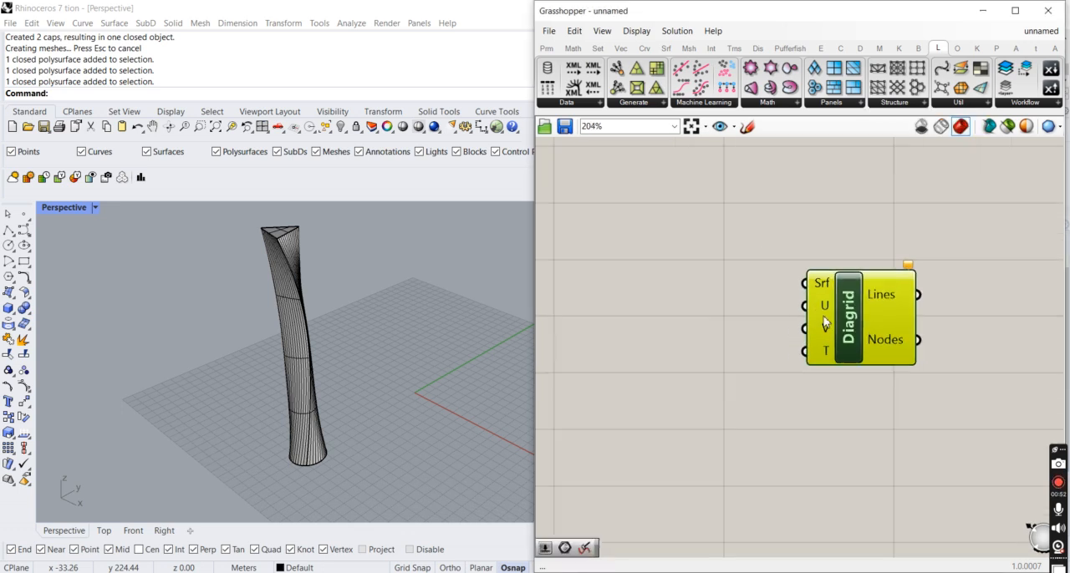
- Add a Surface parameter beside the Diagrid component
{"action": "double_click", "coordinate": [693, 313]}
{"action": "type", "text": "surface"}
{"action": "key", "text": "Return"}
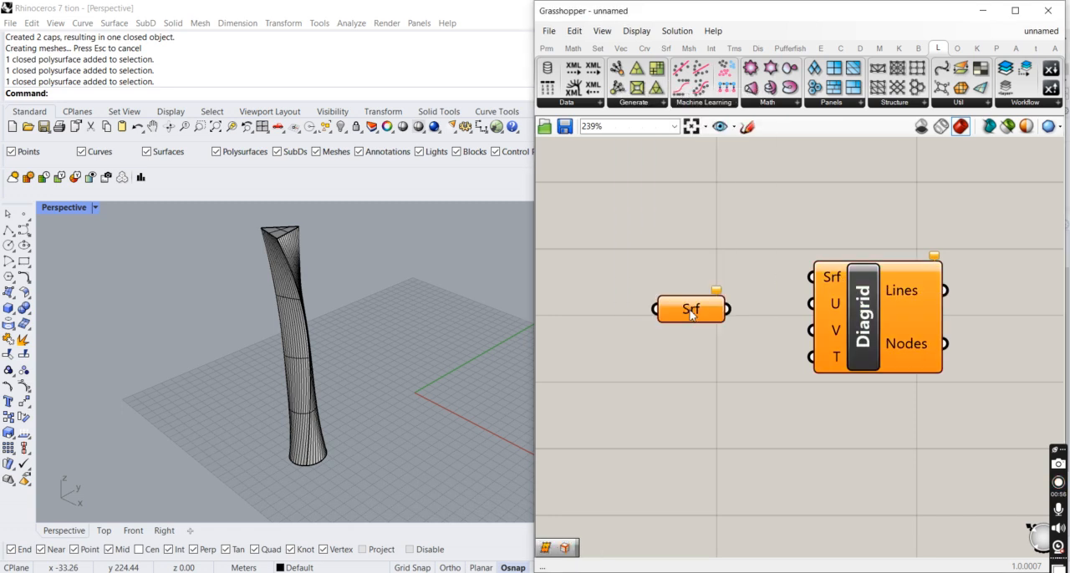
- Try to reference the twisted tower as the one surface of the Surface parameter, then delete the parameter
{"action": "right_click", "coordinate": [692, 302]}
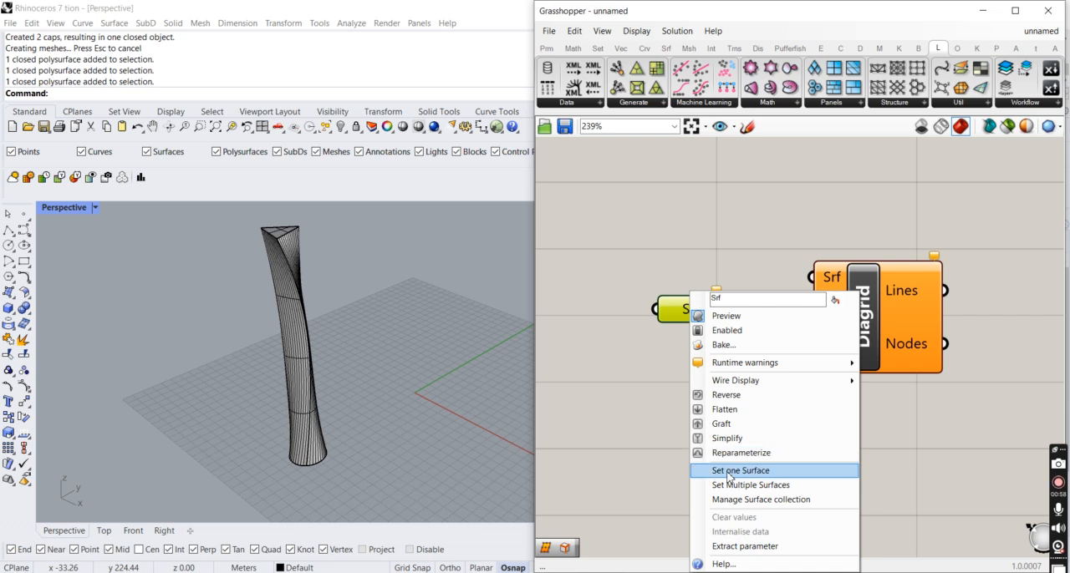
{"action": "left_click", "coordinate": [726, 470]}
{"action": "left_click", "coordinate": [281, 362]}
{"action": "left_click", "coordinate": [292, 353]}
{"action": "left_click", "coordinate": [387, 433]}
{"action": "left_click_drag", "start_coordinate": [367, 457], "coordinate": [410, 361]}
{"action": "left_click", "coordinate": [420, 410]}
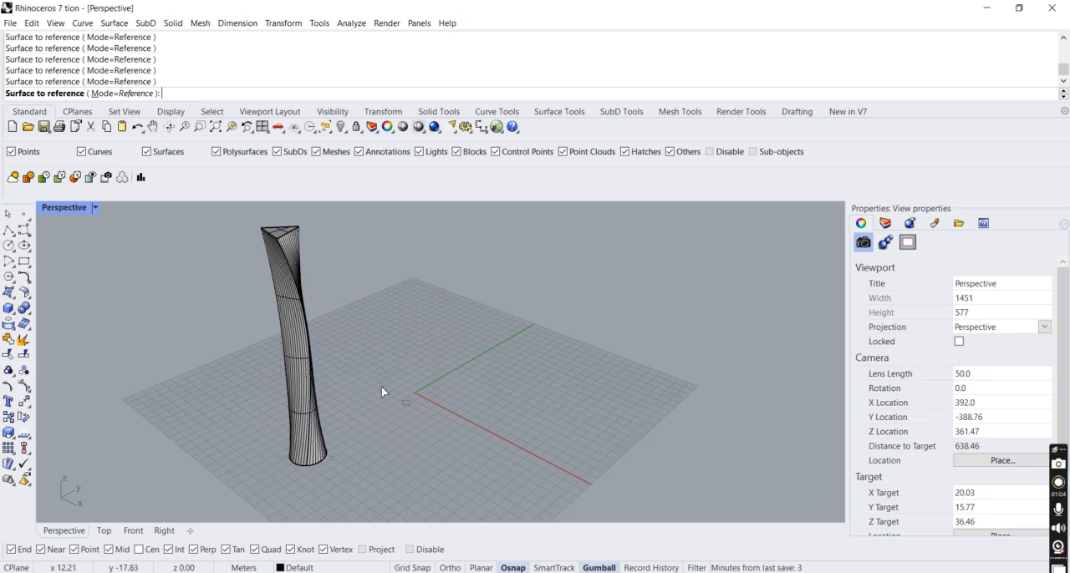
{"action": "left_click", "coordinate": [289, 351]}
{"action": "key", "text": "Delete"}
- Add a Brep parameter beside the Diagrid component and set the twisted tower as its one Brep
{"action": "double_click", "coordinate": [679, 321]}
{"action": "type", "text": "brep"}
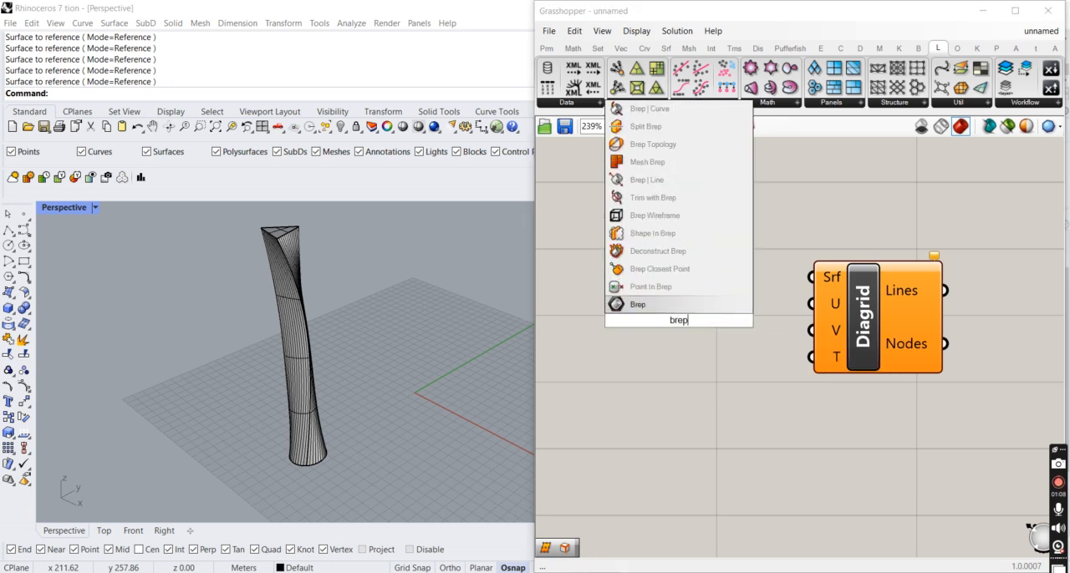
{"action": "key", "text": "Return"}
{"action": "right_click", "coordinate": [680, 309]}
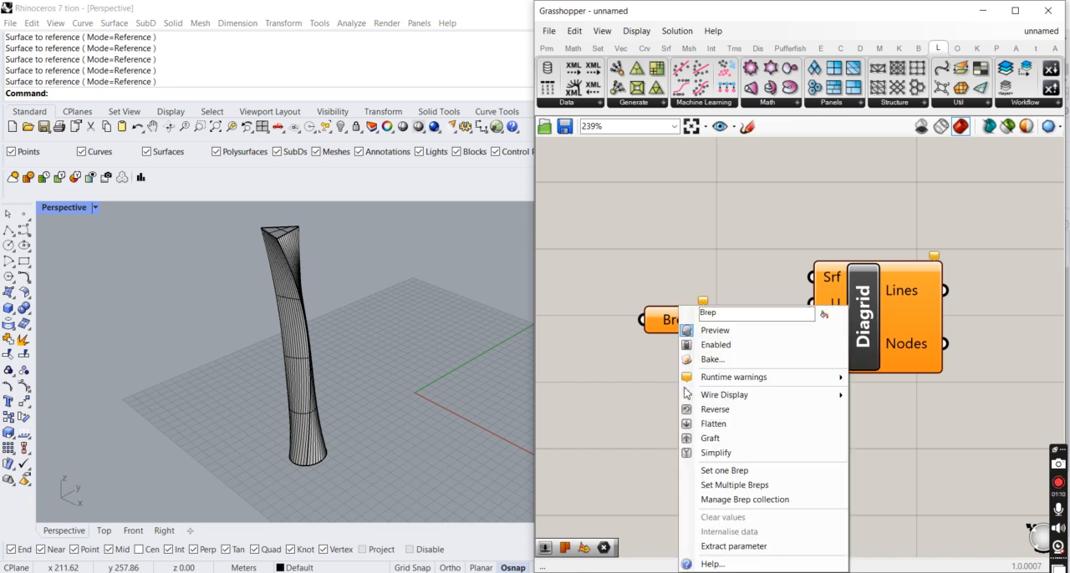
{"action": "left_click", "coordinate": [713, 473]}
{"action": "left_click_drag", "start_coordinate": [452, 495], "coordinate": [259, 217]}
- Connect the Brep parameter to the Diagrid component's Srf input and read the component's error report
{"action": "left_click_drag", "start_coordinate": [716, 319], "coordinate": [812, 277]}
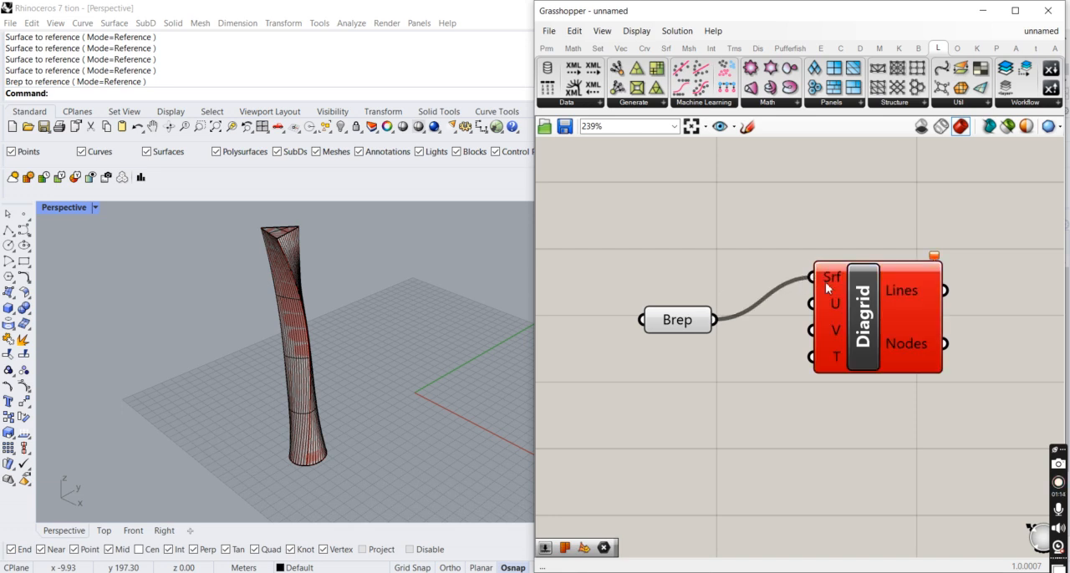
{"action": "mouse_move", "coordinate": [936, 257]}
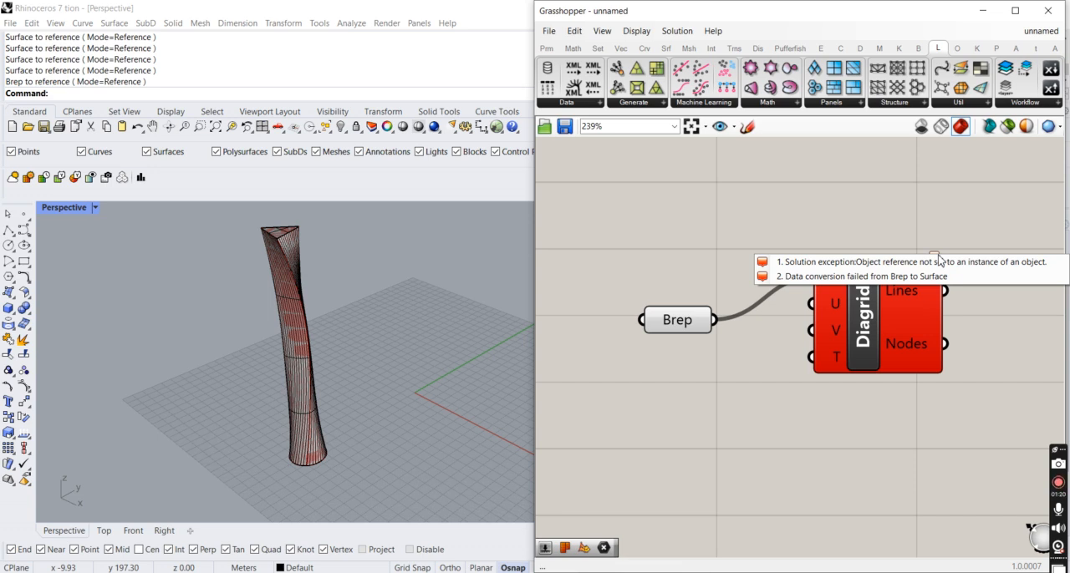
{"action": "left_click", "coordinate": [359, 374]}
{"action": "mouse_move", "coordinate": [303, 364]}
{"action": "right_mouse_down"}
{"action": "mouse_move", "coordinate": [349, 384]}
{"action": "mouse_move", "coordinate": [437, 379]}
{"action": "mouse_move", "coordinate": [329, 341]}
{"action": "mouse_move", "coordinate": [318, 359]}
{"action": "right_mouse_up"}
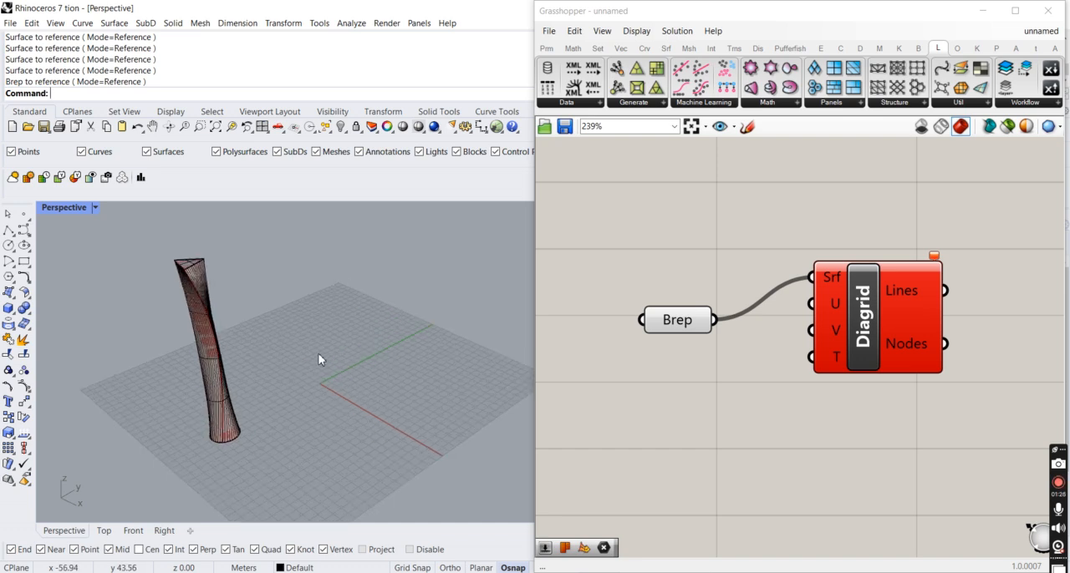
- Clear the values stored in the Brep parameter
{"action": "right_click", "coordinate": [660, 334]}
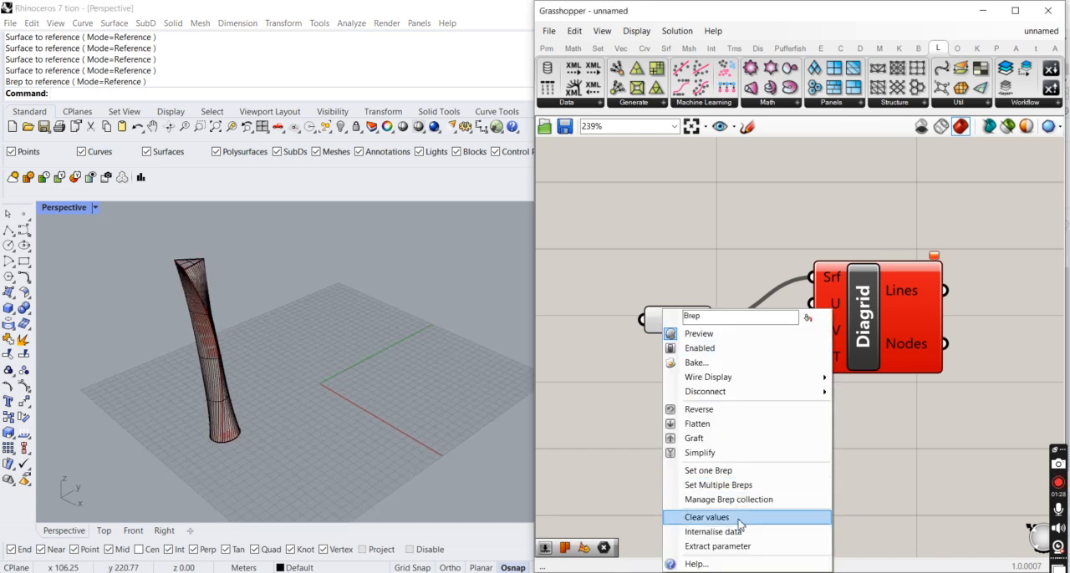
{"action": "left_click", "coordinate": [707, 514]}
{"action": "right_click_drag", "start_coordinate": [315, 383], "coordinate": [308, 395]}
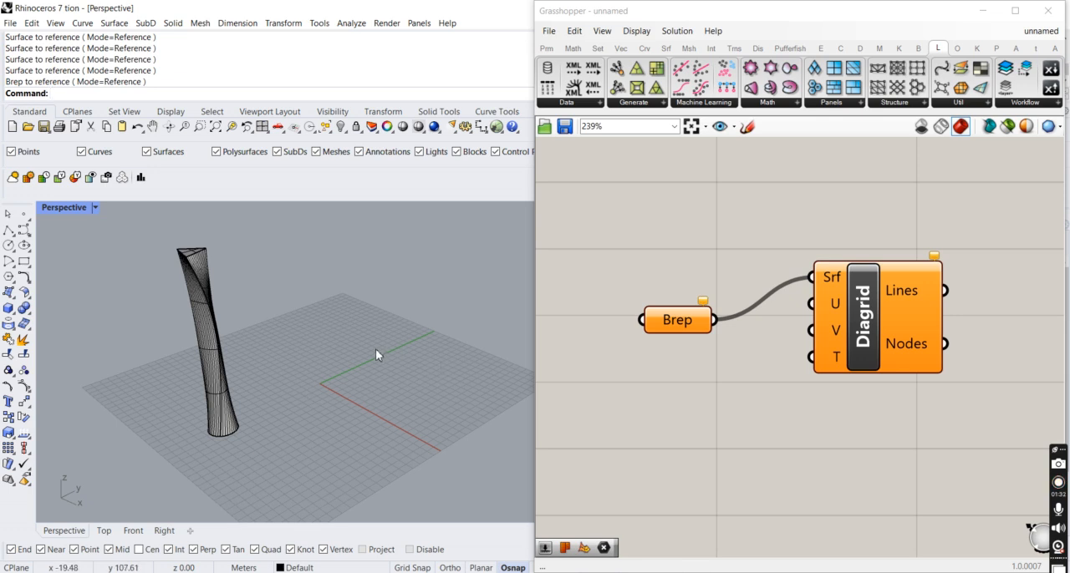
- Run UVEditor on the tower in Rhino and draw the UV rectangle on the ground grid beside it
{"action": "type", "text": "UVEditor"}
{"action": "key", "text": "Return"}
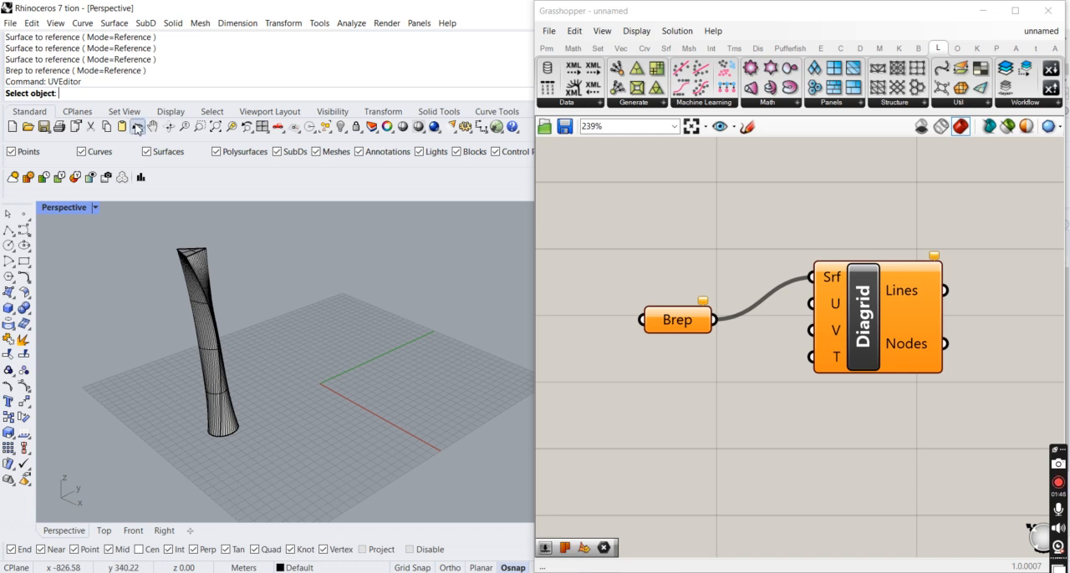
{"action": "right_click", "coordinate": [210, 323]}
{"action": "right_click", "coordinate": [254, 318]}
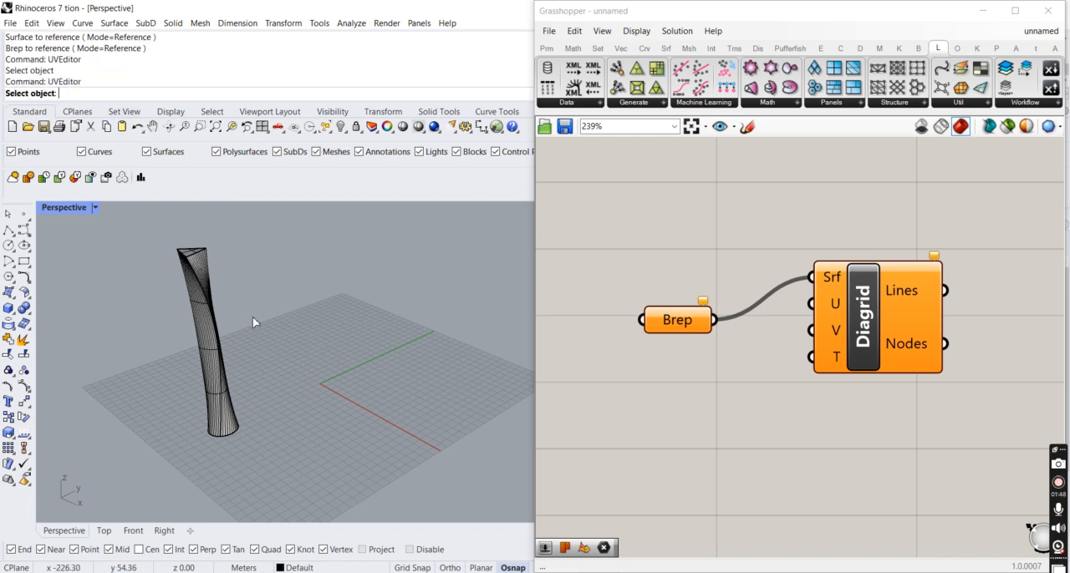
{"action": "left_click", "coordinate": [210, 346]}
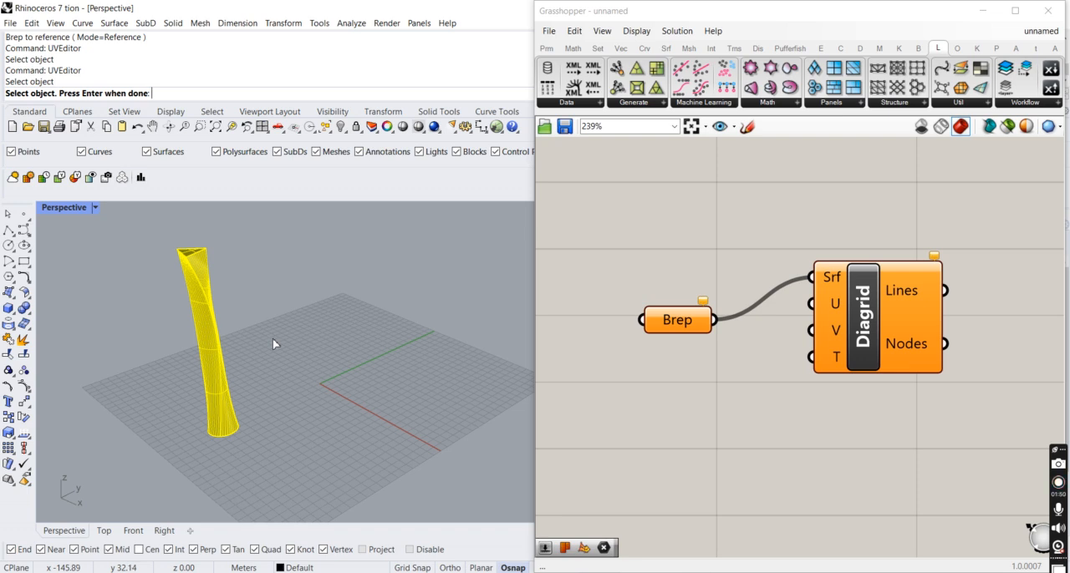
{"action": "right_click", "coordinate": [273, 339]}
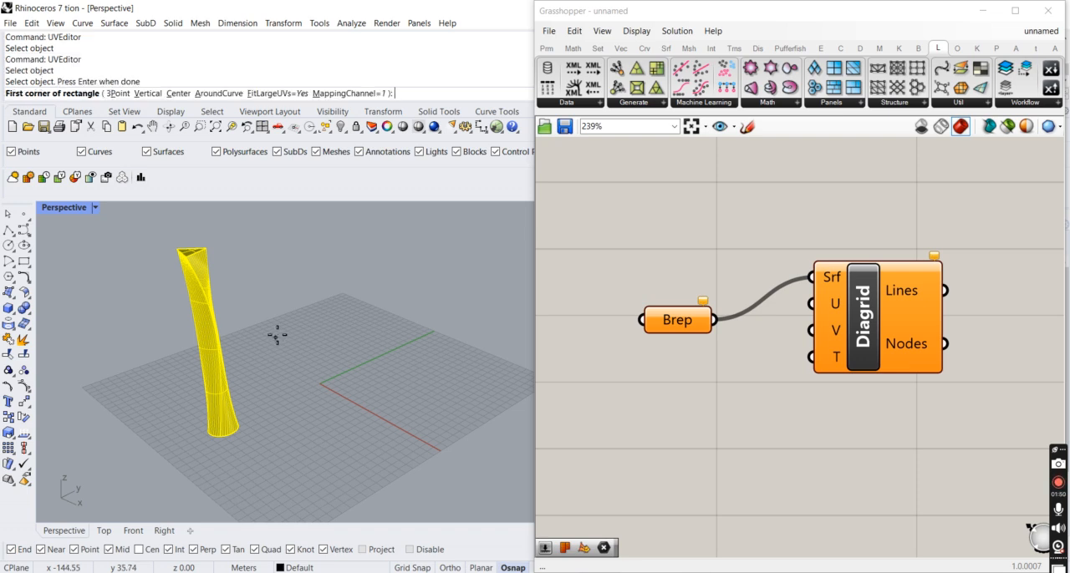
{"action": "left_click", "coordinate": [302, 372]}
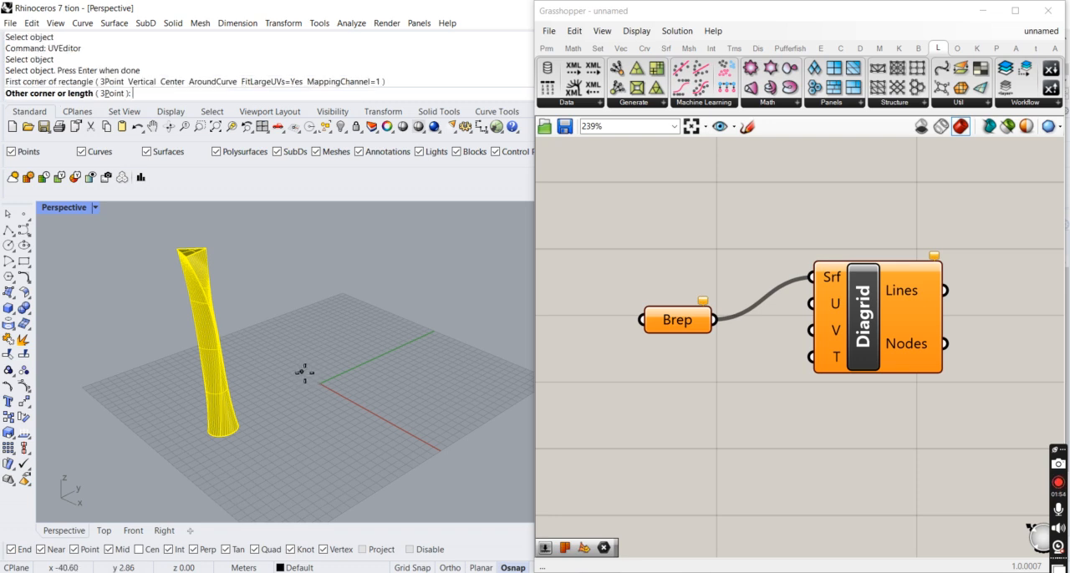
{"action": "left_click", "coordinate": [460, 403]}
- Examine the unwrapped UV meshes laid out on the ground beside the tower
{"action": "scroll", "coordinate": [267, 367], "scroll_direction": "up", "scroll_amount": 5}
{"action": "scroll", "coordinate": [279, 389], "scroll_direction": "down", "scroll_amount": 6}
{"action": "scroll", "coordinate": [181, 447], "scroll_direction": "up", "scroll_amount": 4}
{"action": "scroll", "coordinate": [163, 423], "scroll_direction": "down", "scroll_amount": 4}
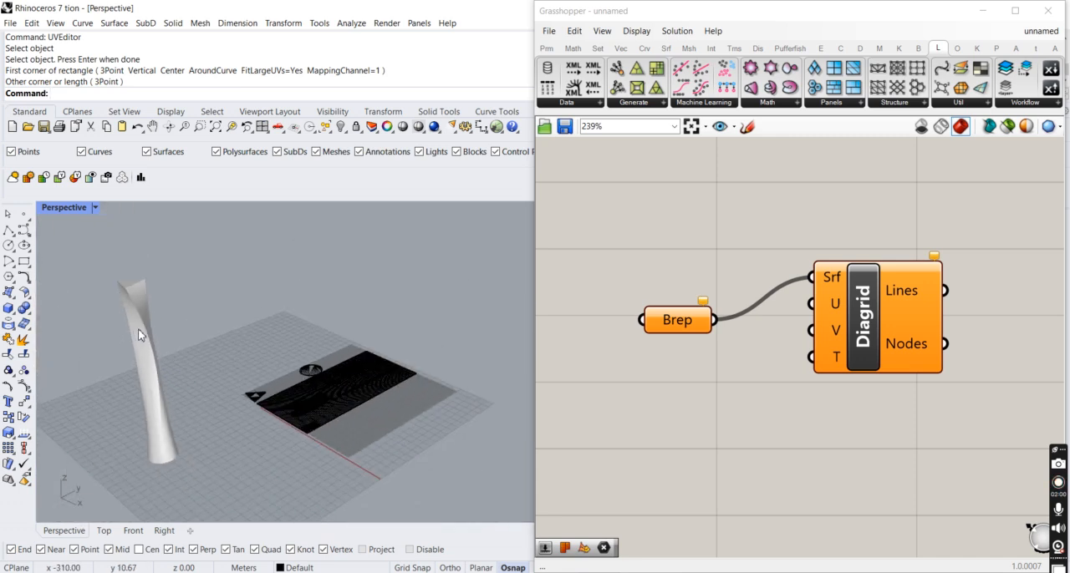
{"action": "scroll", "coordinate": [139, 335], "scroll_direction": "up", "scroll_amount": 2}
{"action": "scroll", "coordinate": [138, 334], "scroll_direction": "up", "scroll_amount": 2}
{"action": "scroll", "coordinate": [275, 422], "scroll_direction": "up", "scroll_amount": 5}
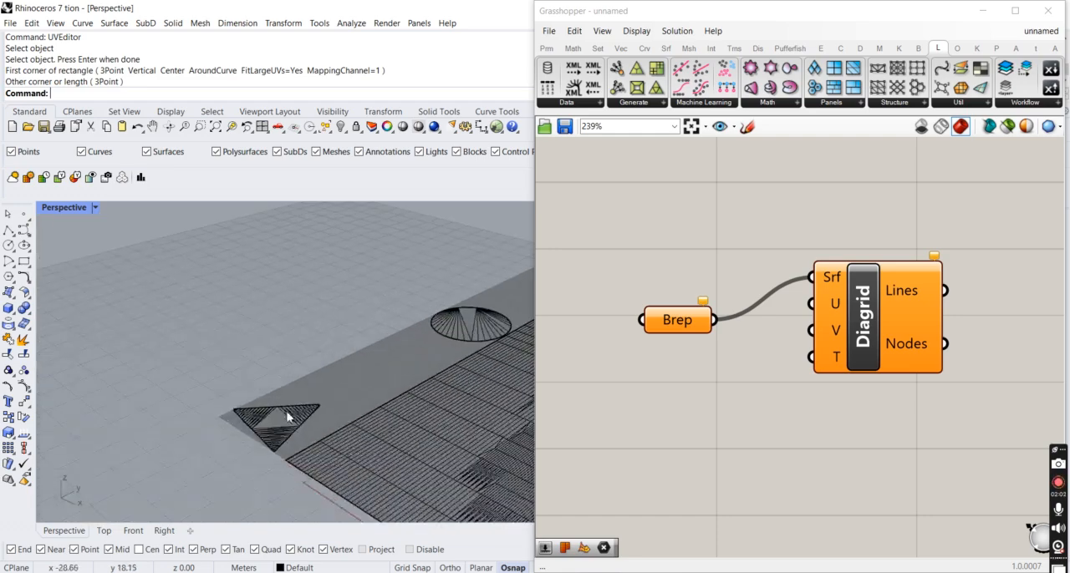
{"action": "scroll", "coordinate": [268, 422], "scroll_direction": "down", "scroll_amount": 4}
{"action": "scroll", "coordinate": [221, 401], "scroll_direction": "up", "scroll_amount": 3}
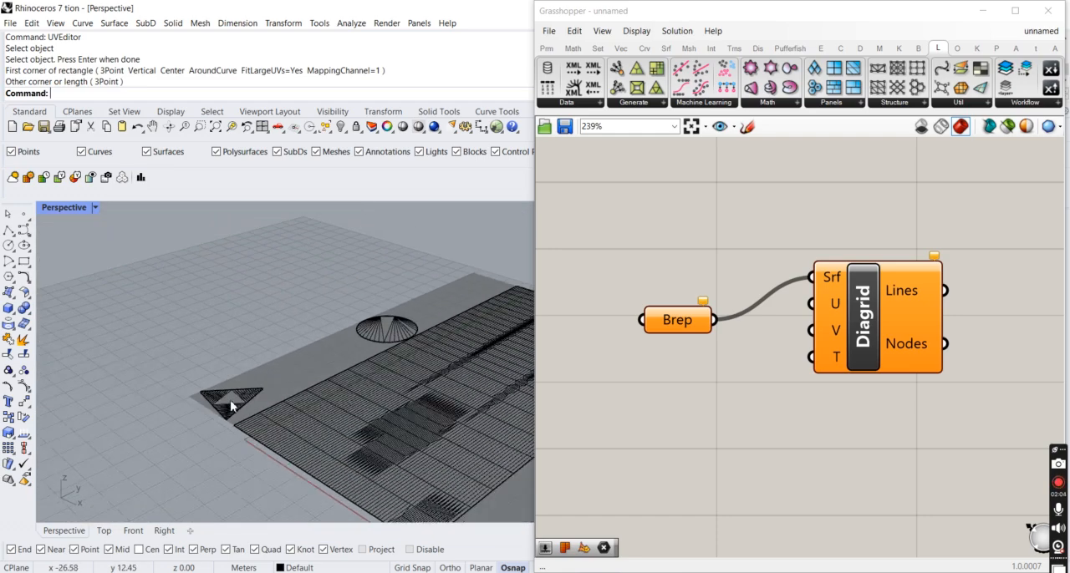
{"action": "scroll", "coordinate": [235, 410], "scroll_direction": "down", "scroll_amount": 4}
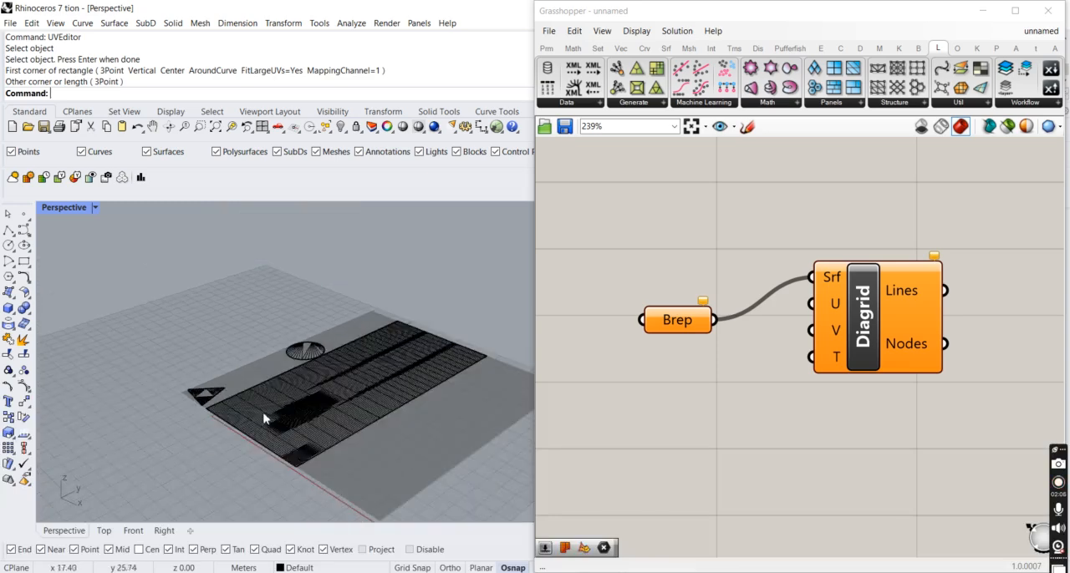
- Select pieces of the UV layout, including the large rectangular mesh, to compare them with the tower's faces
{"action": "left_click", "coordinate": [266, 418]}
{"action": "scroll", "coordinate": [222, 397], "scroll_direction": "up", "scroll_amount": 2}
{"action": "left_click", "coordinate": [218, 390]}
{"action": "left_click", "coordinate": [385, 443]}
{"action": "left_click", "coordinate": [358, 344]}
{"action": "scroll", "coordinate": [358, 346], "scroll_direction": "up", "scroll_amount": 3}
{"action": "scroll", "coordinate": [285, 367], "scroll_direction": "down", "scroll_amount": 5}
{"action": "scroll", "coordinate": [285, 369], "scroll_direction": "down", "scroll_amount": 4}
{"action": "scroll", "coordinate": [290, 384], "scroll_direction": "up", "scroll_amount": 5}
{"action": "left_click", "coordinate": [301, 400]}
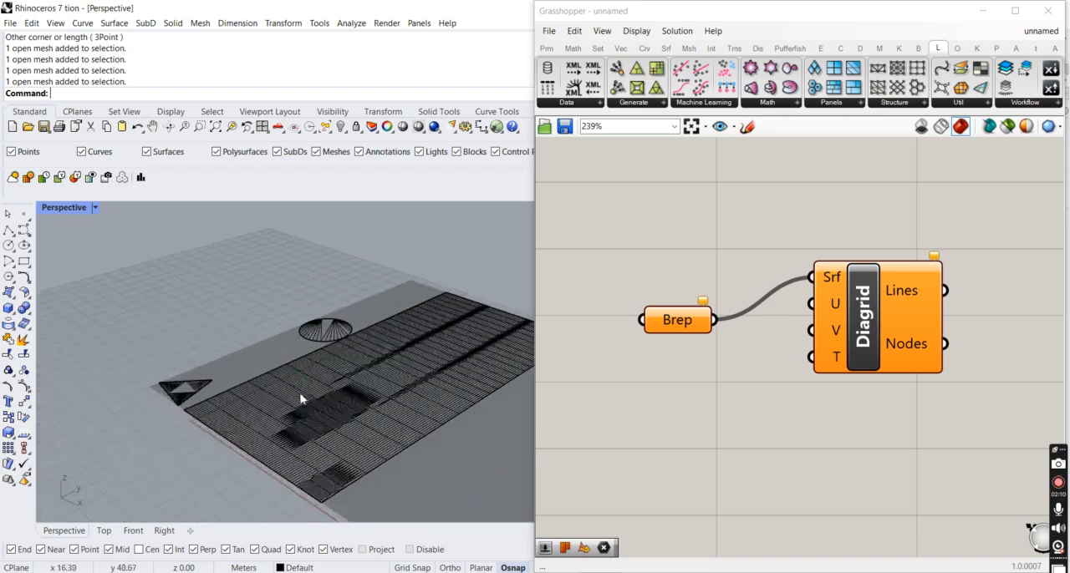
{"action": "key", "text": "Escape"}
{"action": "scroll", "coordinate": [335, 422], "scroll_direction": "up", "scroll_amount": 5}
{"action": "scroll", "coordinate": [325, 413], "scroll_direction": "down", "scroll_amount": 2}
{"action": "left_click", "coordinate": [345, 417]}
{"action": "scroll", "coordinate": [355, 417], "scroll_direction": "down", "scroll_amount": 5}
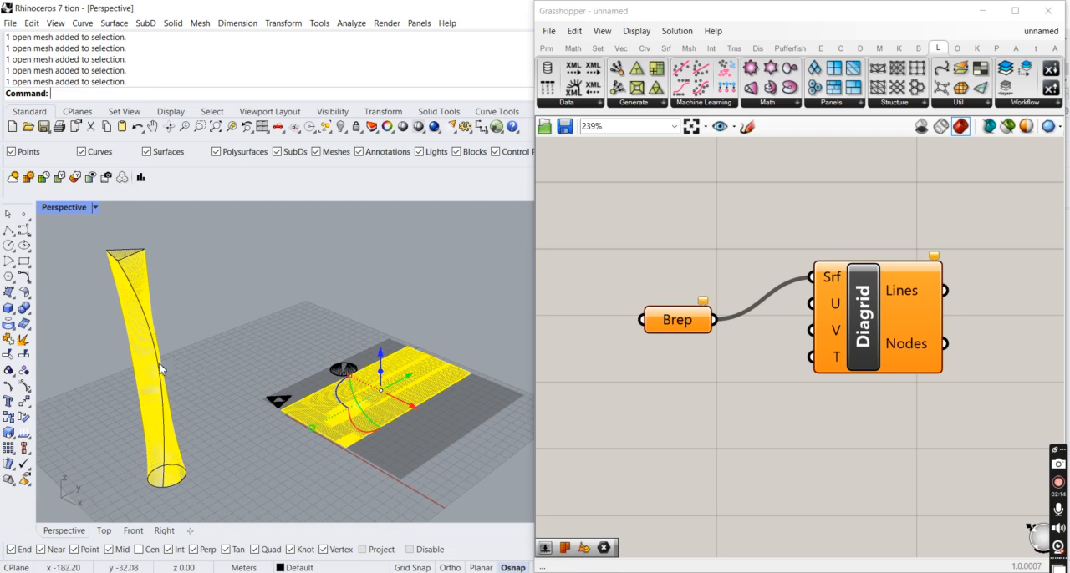
- Select the triangular and the circular UV meshes in turn to identify the tower ends they match
{"action": "key", "text": "Escape"}
{"action": "scroll", "coordinate": [272, 411], "scroll_direction": "up", "scroll_amount": 5}
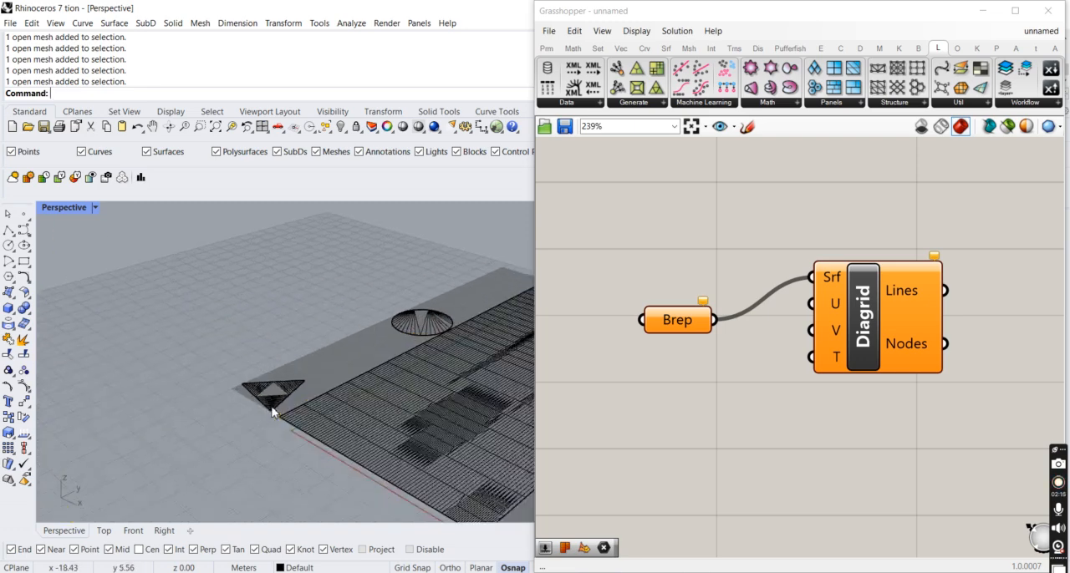
{"action": "scroll", "coordinate": [273, 411], "scroll_direction": "up", "scroll_amount": 1}
{"action": "left_click", "coordinate": [274, 412]}
{"action": "scroll", "coordinate": [275, 412], "scroll_direction": "down", "scroll_amount": 4}
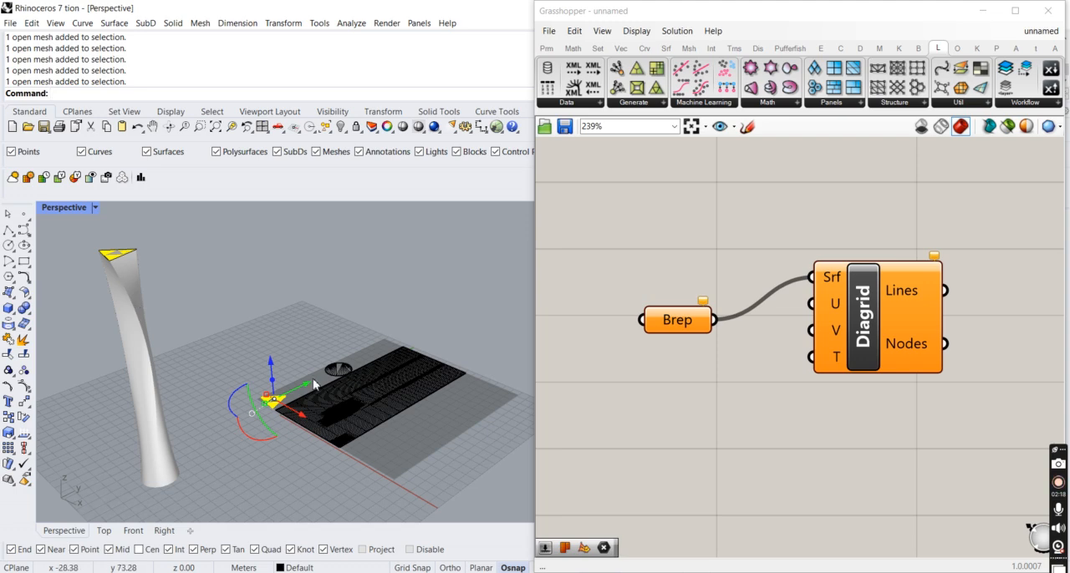
{"action": "scroll", "coordinate": [343, 373], "scroll_direction": "up", "scroll_amount": 3}
{"action": "scroll", "coordinate": [343, 373], "scroll_direction": "up", "scroll_amount": 1}
{"action": "left_click", "coordinate": [337, 332]}
{"action": "scroll", "coordinate": [336, 334], "scroll_direction": "down", "scroll_amount": 4}
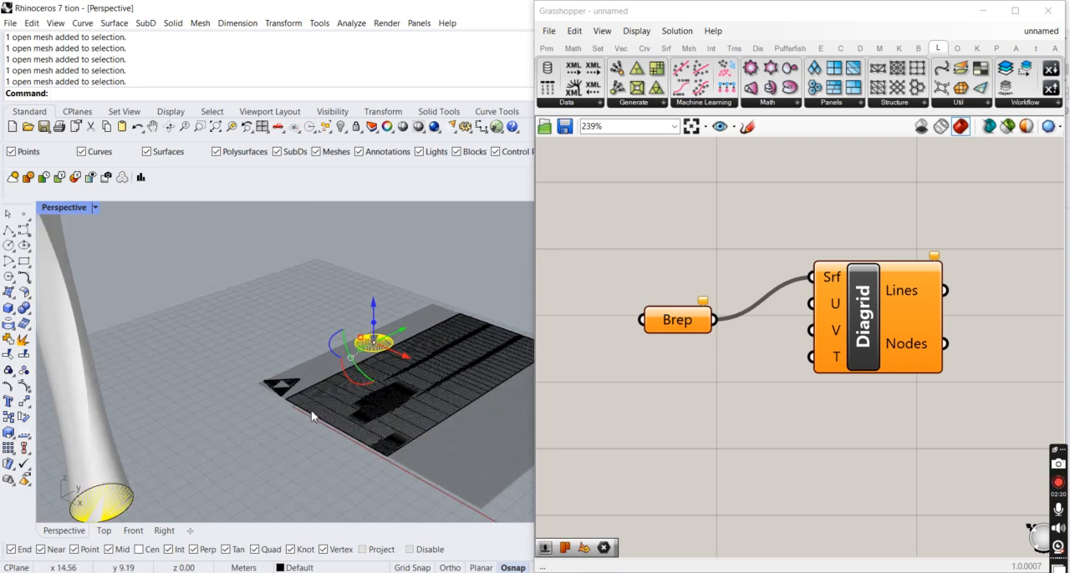
{"action": "scroll", "coordinate": [259, 418], "scroll_direction": "down", "scroll_amount": 3}
{"action": "left_click", "coordinate": [274, 443]}
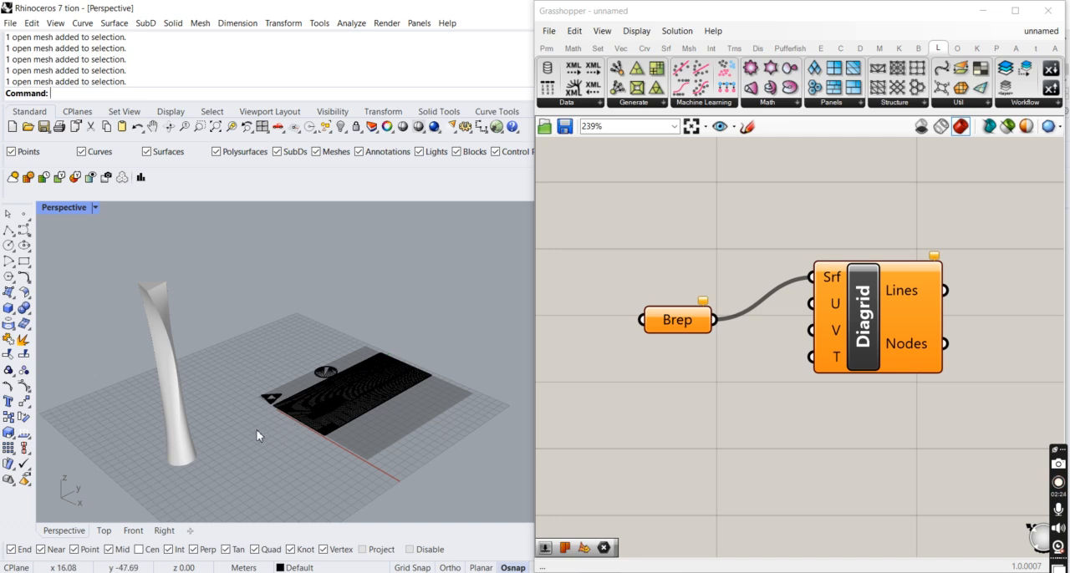
- Move the original tower polysurface aside, away from the white UV-mapped tower
{"action": "scroll", "coordinate": [242, 443], "scroll_direction": "up", "scroll_amount": 1}
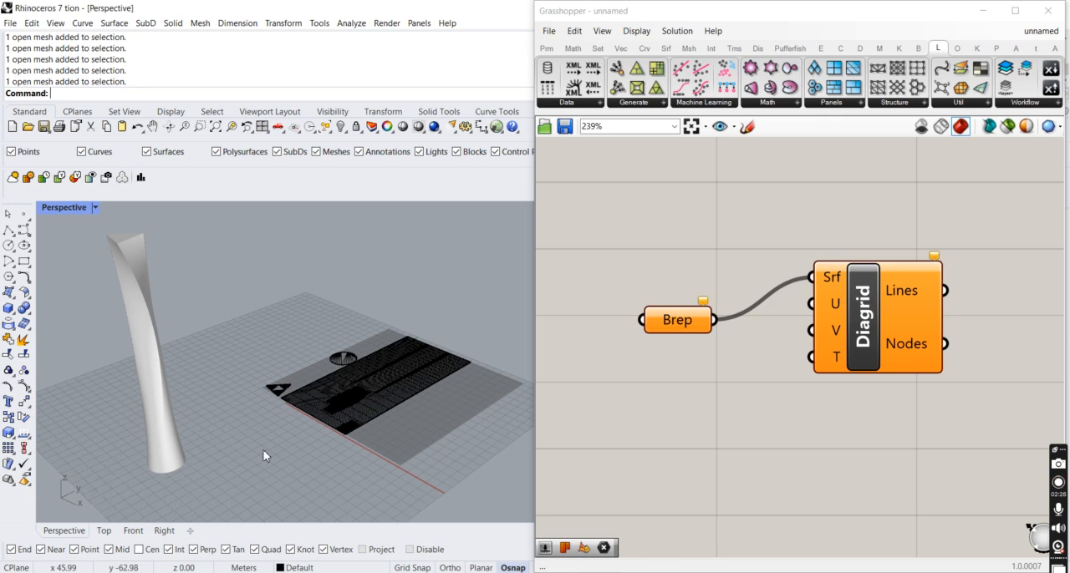
{"action": "left_click", "coordinate": [172, 444]}
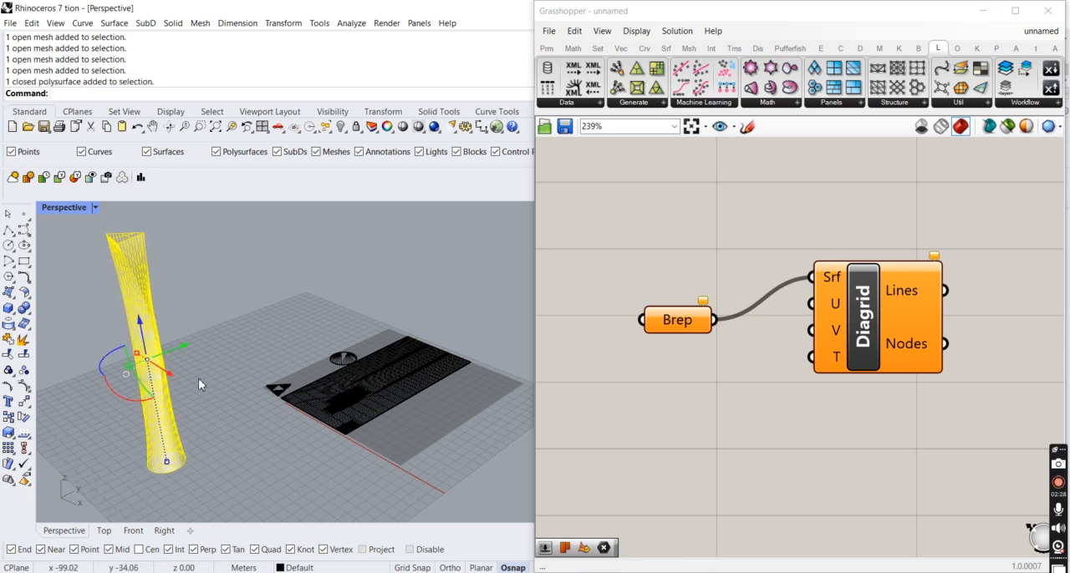
{"action": "mouse_move", "coordinate": [181, 345]}
{"action": "left_mouse_down"}
{"action": "mouse_move", "coordinate": [207, 337]}
{"action": "mouse_move", "coordinate": [234, 369]}
{"action": "left_mouse_up"}
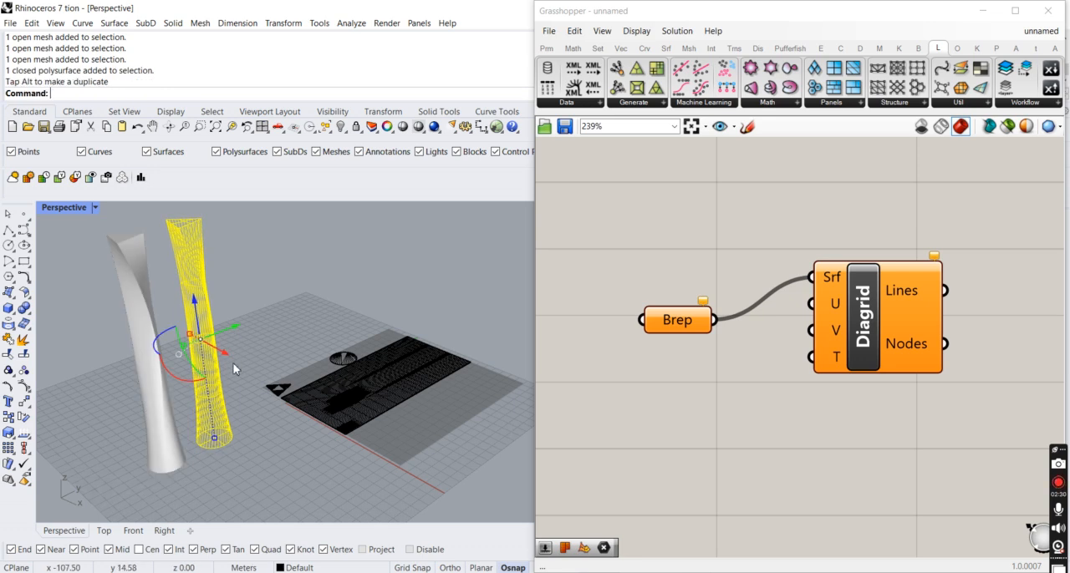
{"action": "key", "text": "Delete"}
{"action": "left_click", "coordinate": [203, 368]}
{"action": "key", "text": "Escape"}
{"action": "left_click", "coordinate": [212, 378]}
{"action": "key", "text": "Escape"}
{"action": "left_click", "coordinate": [212, 378]}
{"action": "key", "text": "Escape"}
{"action": "left_click", "coordinate": [214, 383]}
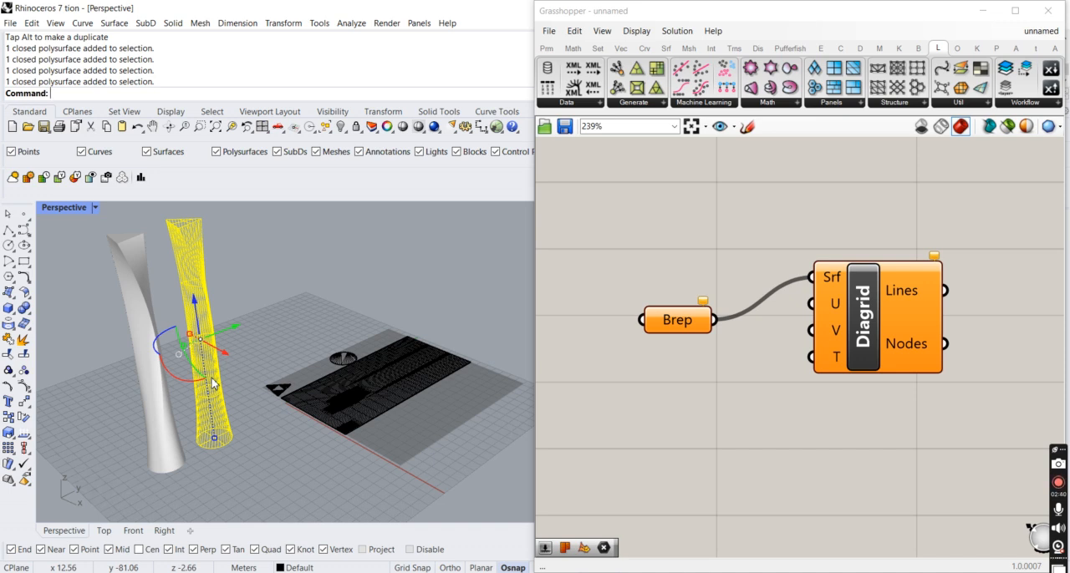
{"action": "key", "text": "Escape"}
{"action": "left_click", "coordinate": [212, 382]}
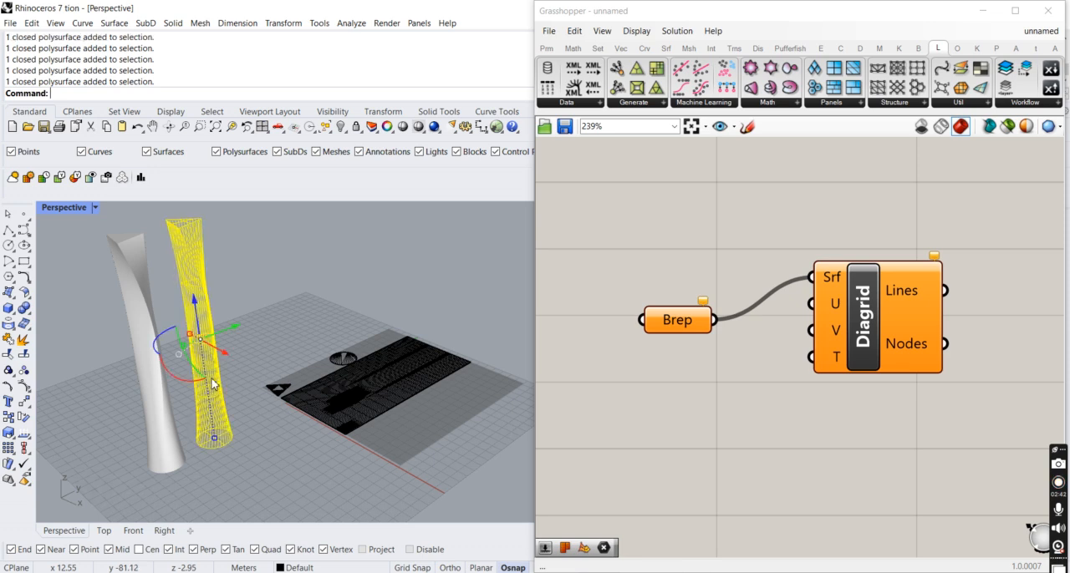
- Select the circular, triangular and rectangular UV meshes in turn to compare each with its matching tower face
{"action": "left_click", "coordinate": [338, 364]}
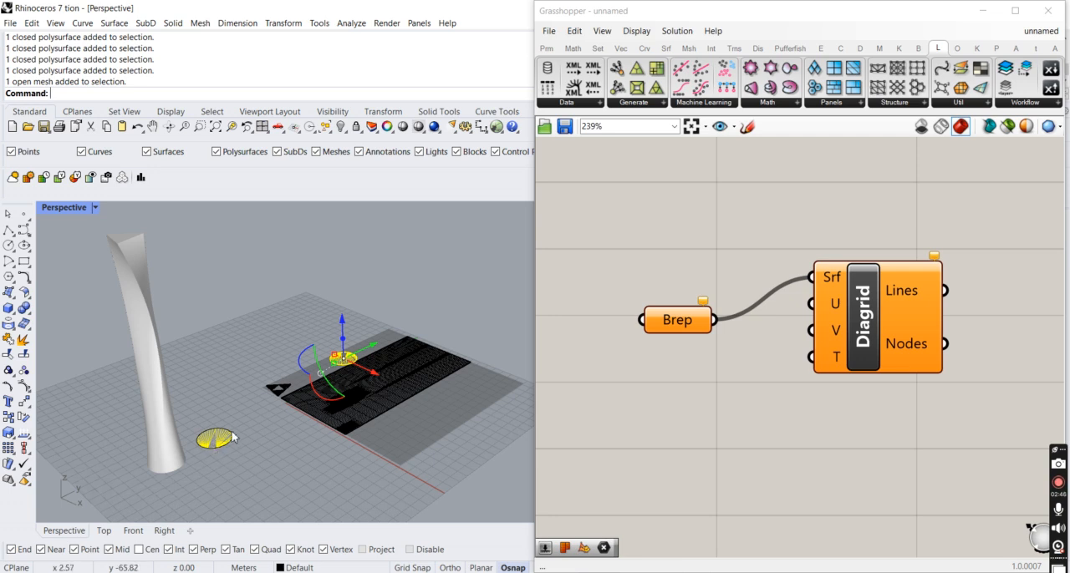
{"action": "left_click", "coordinate": [282, 399]}
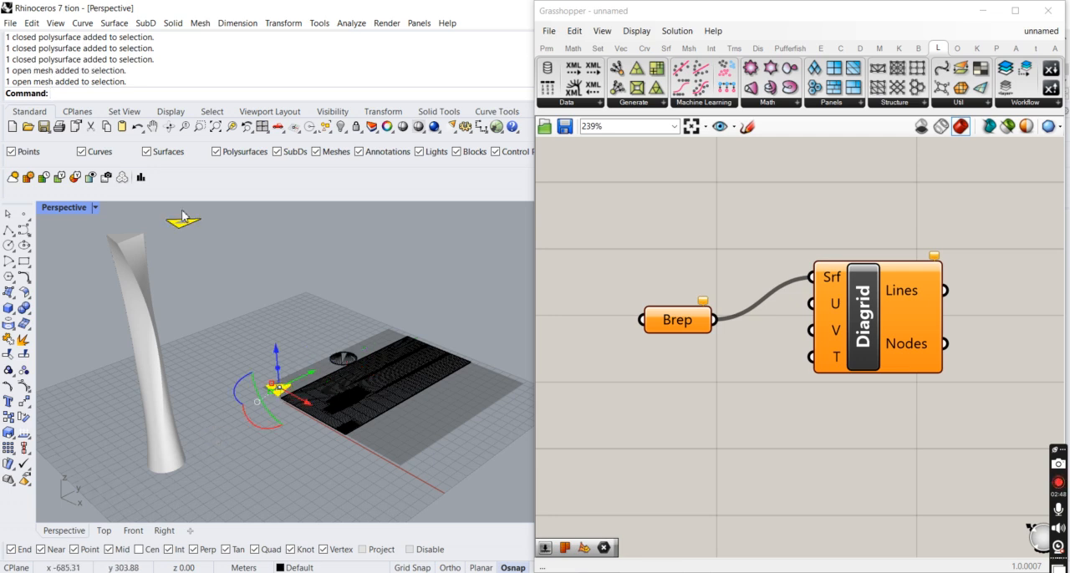
{"action": "left_click", "coordinate": [377, 407]}
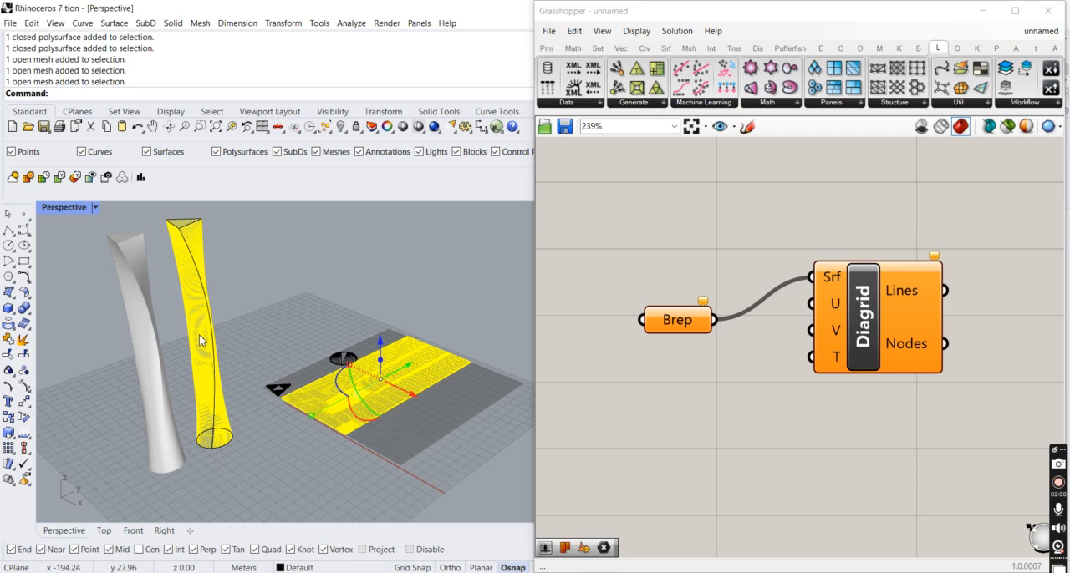
- Explode the original tower polysurface into separate surfaces and select one of them to check the separation
{"action": "left_click", "coordinate": [213, 378]}
{"action": "type", "text": "explode"}
{"action": "key", "text": "Return"}
{"action": "left_click", "coordinate": [269, 441]}
{"action": "left_click", "coordinate": [210, 397]}
{"action": "left_click", "coordinate": [202, 448]}
- Check the triangular, circular and rectangular UV meshes again, relating them to the exploded tower surfaces
{"action": "left_click", "coordinate": [276, 393]}
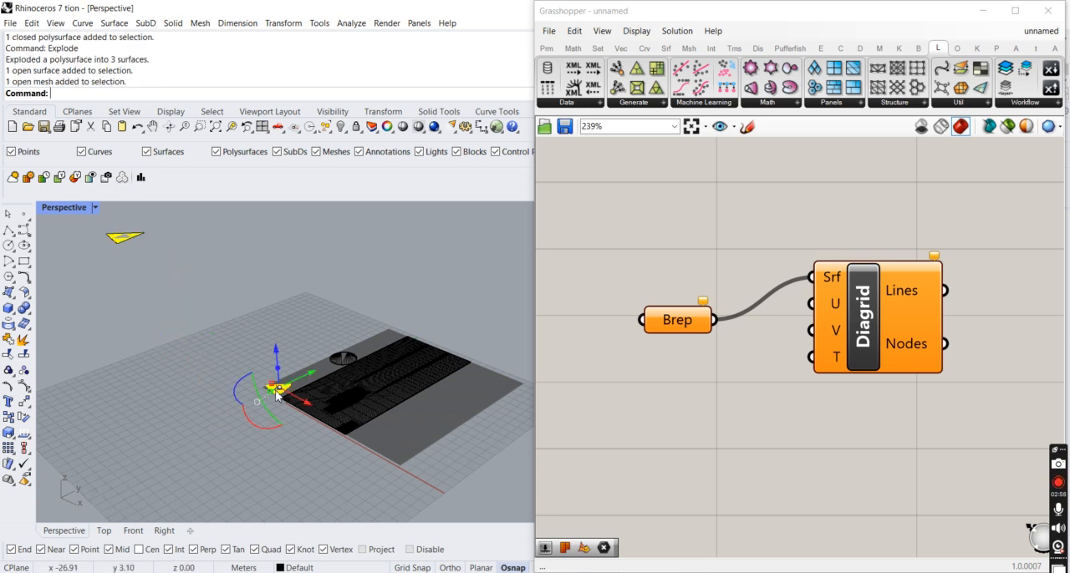
{"action": "left_click", "coordinate": [344, 362]}
{"action": "left_click", "coordinate": [360, 394]}
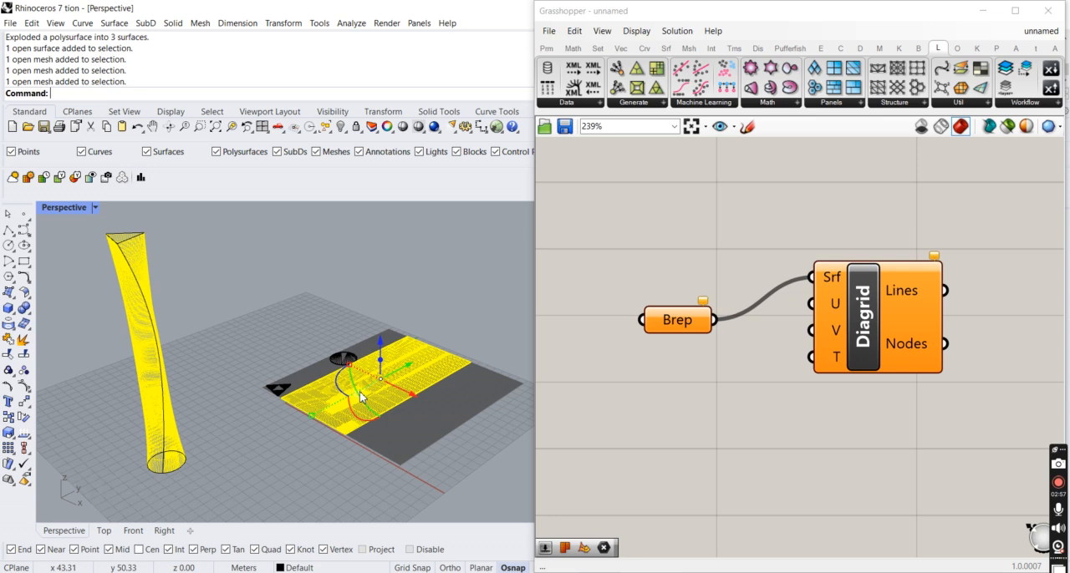
- Assign the exploded tower's twisted side surface to the Brep parameter that feeds the Diagrid component
{"action": "left_click", "coordinate": [215, 402]}
{"action": "left_click", "coordinate": [215, 396]}
{"action": "left_click", "coordinate": [233, 402]}
{"action": "left_click", "coordinate": [224, 402]}
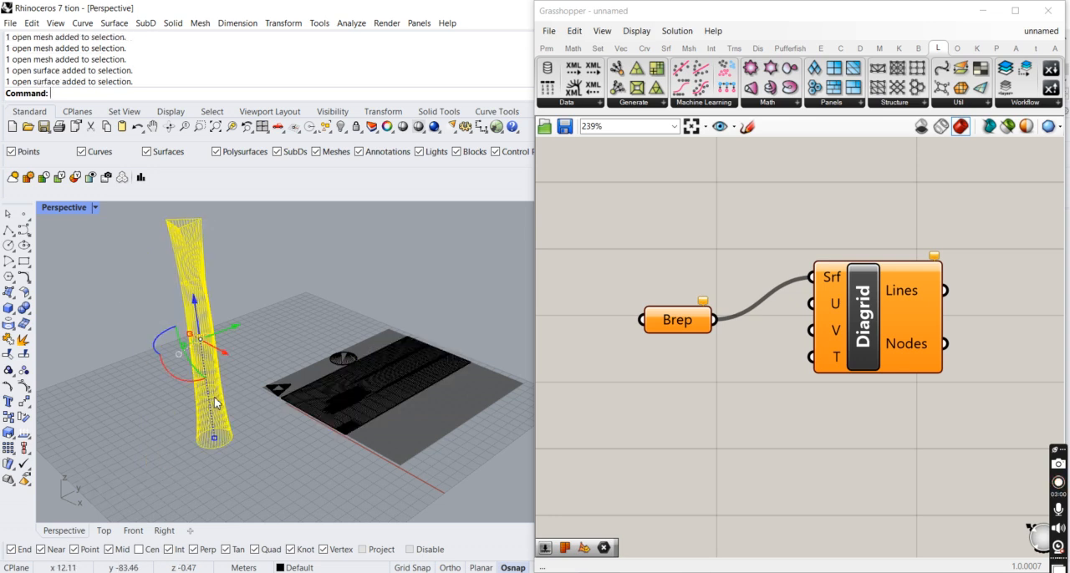
{"action": "key", "text": "Delete"}
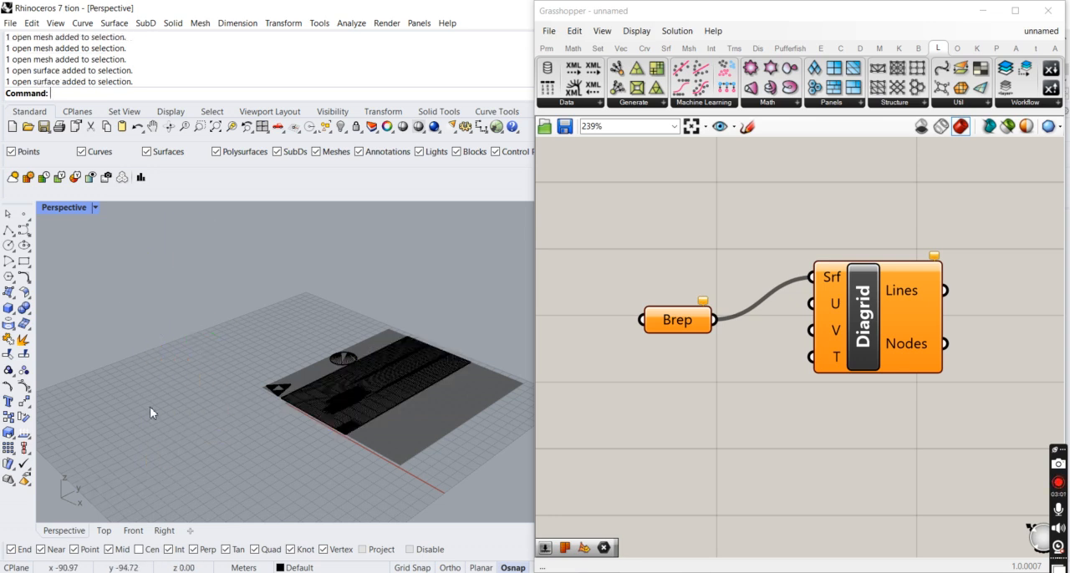
{"action": "left_click", "coordinate": [218, 400]}
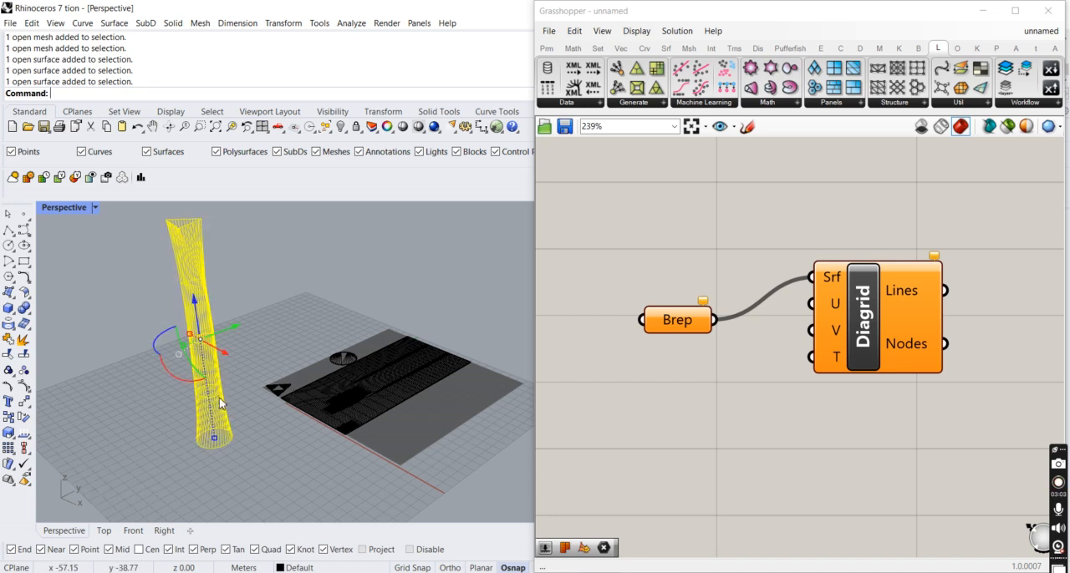
{"action": "right_click", "coordinate": [667, 338]}
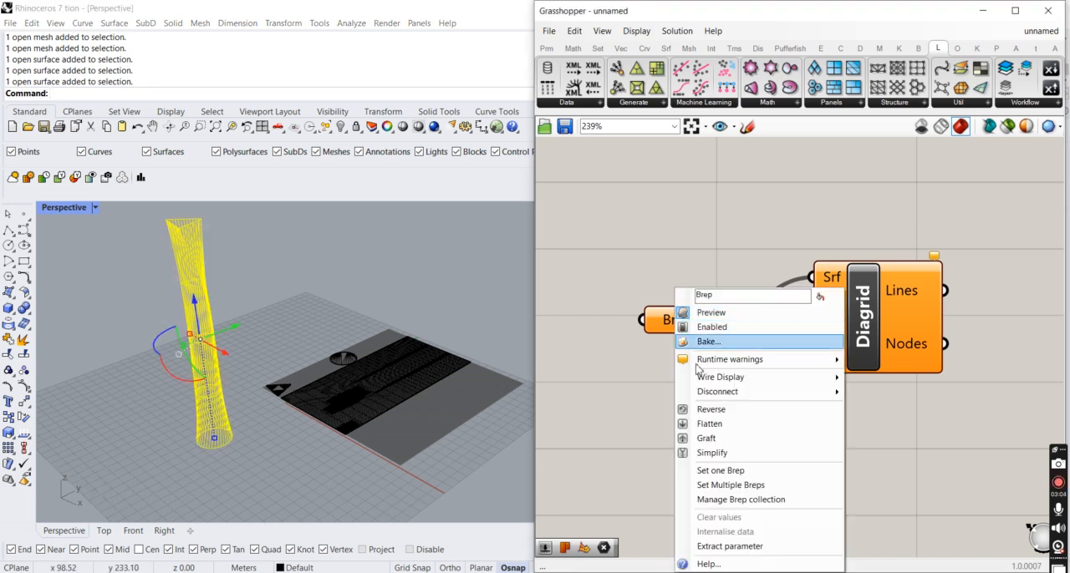
{"action": "left_click", "coordinate": [745, 471]}
{"action": "left_click", "coordinate": [265, 427]}
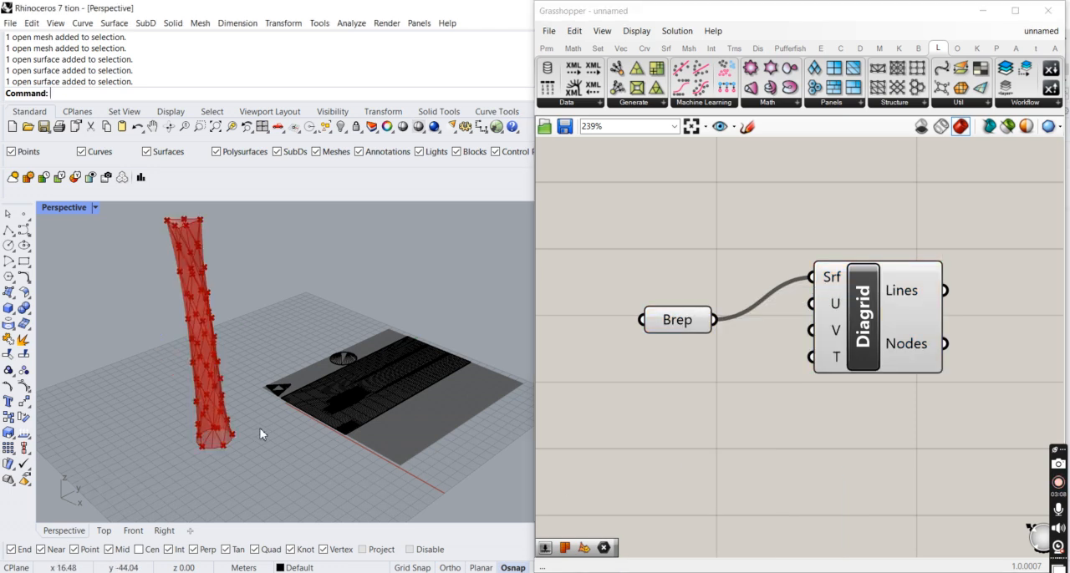
- Hide all tower surfaces and UV meshes in Rhino, leaving only the Grasshopper preview
{"action": "right_click_drag", "start_coordinate": [264, 427], "coordinate": [252, 431]}
{"action": "scroll", "coordinate": [232, 390], "scroll_direction": "down", "scroll_amount": 4}
{"action": "left_click_drag", "start_coordinate": [146, 284], "coordinate": [445, 459]}
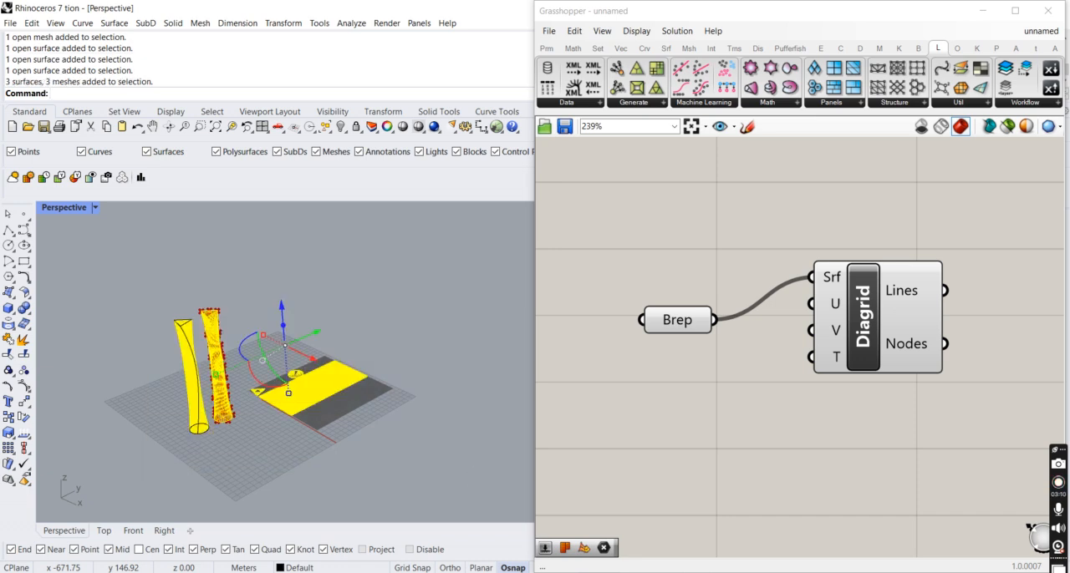
{"action": "key", "text": "Return"}
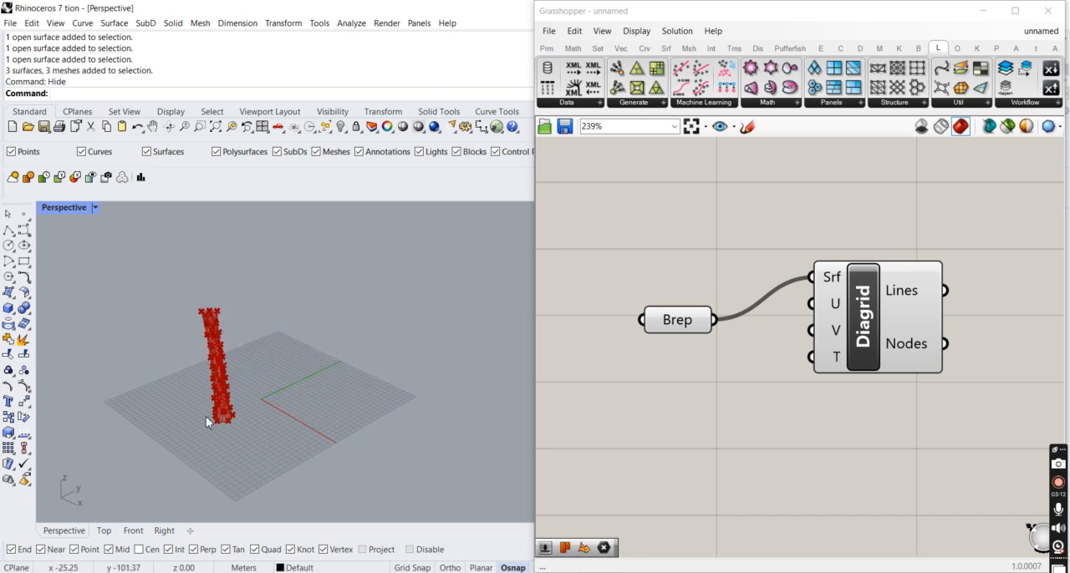
- Inspect the diagrid preview on the tower, highlighting the Brep parameter and the Diagrid component in turn
{"action": "scroll", "coordinate": [209, 421], "scroll_direction": "up", "scroll_amount": 5}
{"action": "left_click", "coordinate": [679, 325]}
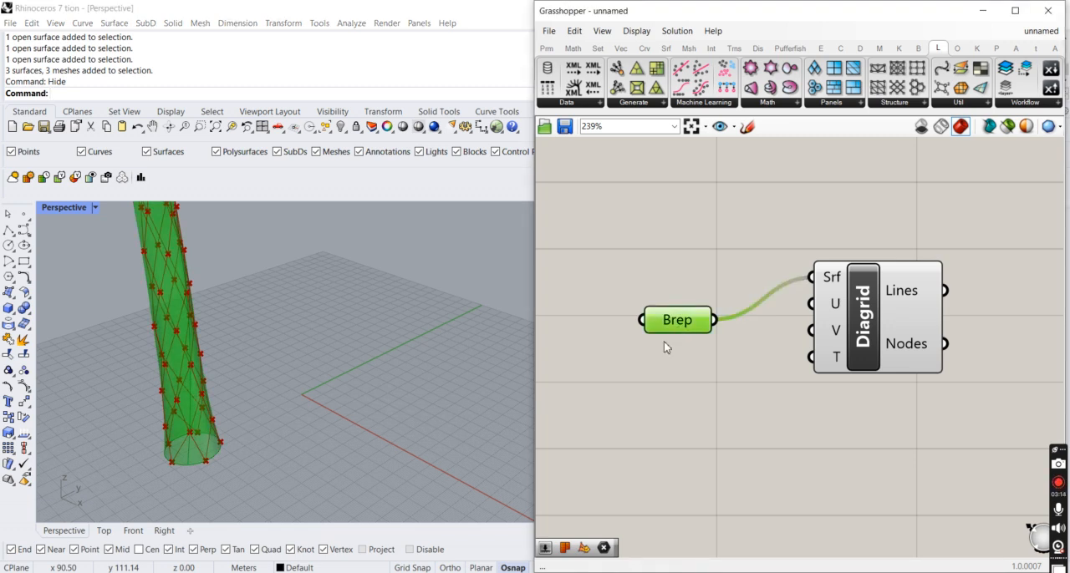
{"action": "scroll", "coordinate": [665, 344], "scroll_direction": "down", "scroll_amount": 2}
{"action": "scroll", "coordinate": [280, 451], "scroll_direction": "down", "scroll_amount": 3}
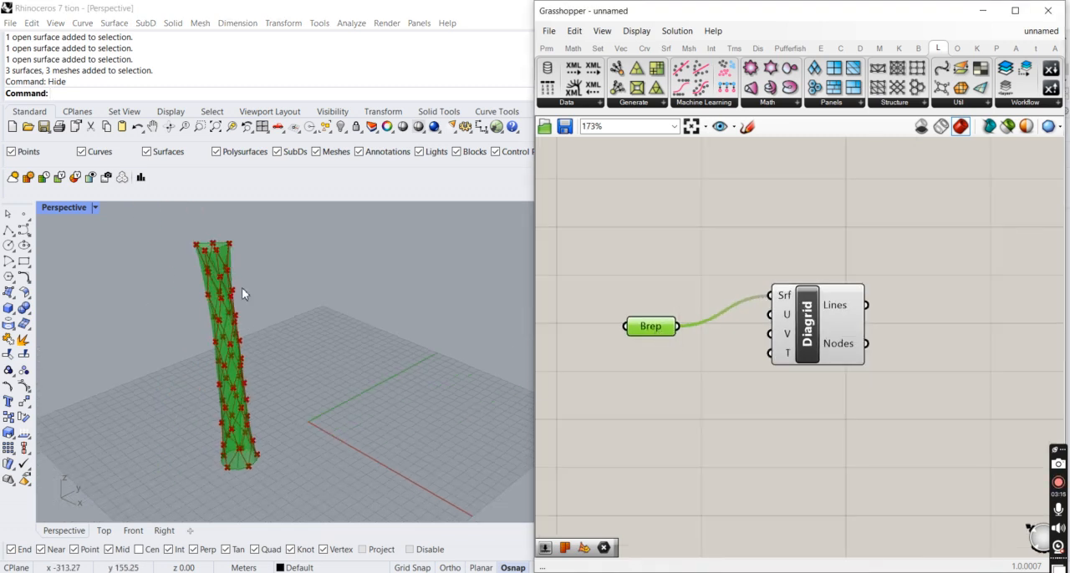
{"action": "scroll", "coordinate": [214, 256], "scroll_direction": "up", "scroll_amount": 6}
{"action": "scroll", "coordinate": [217, 276], "scroll_direction": "down", "scroll_amount": 7}
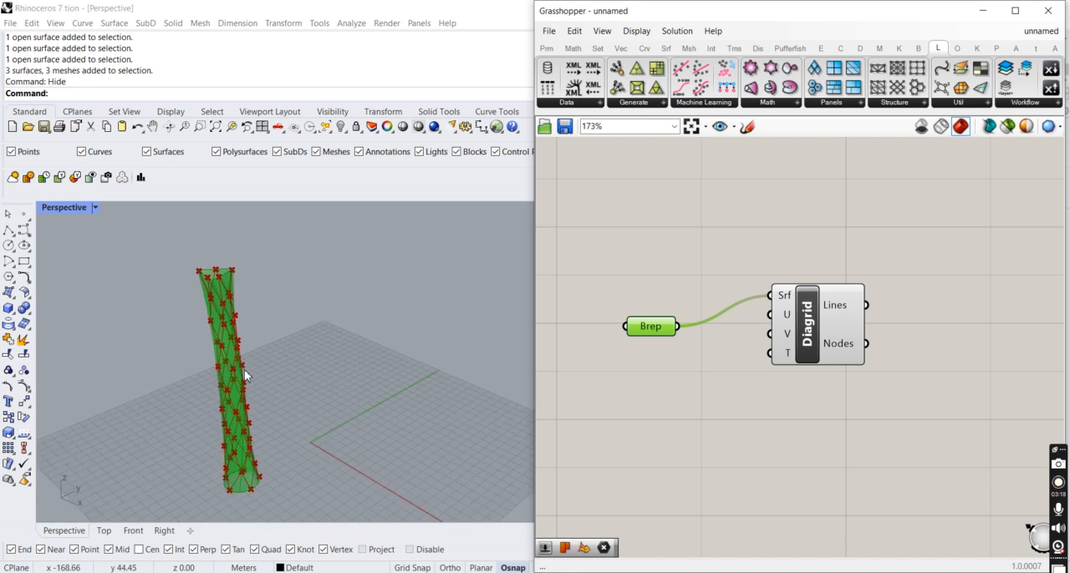
{"action": "left_click_drag", "start_coordinate": [822, 326], "coordinate": [829, 329]}
{"action": "scroll", "coordinate": [829, 329], "scroll_direction": "up", "scroll_amount": 2}
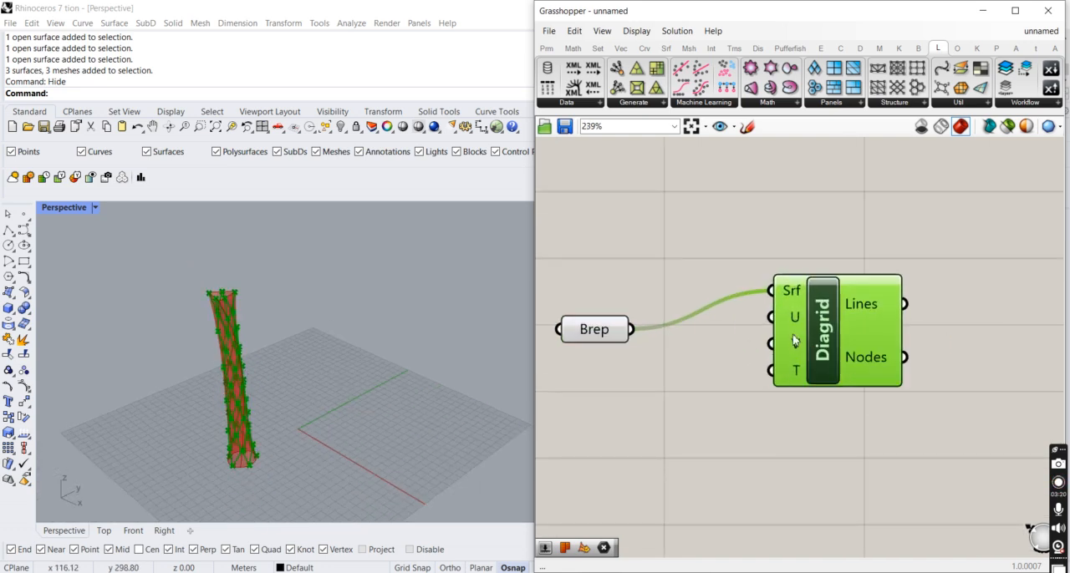
- Add a number slider with a value of 30 below the Brep parameter
{"action": "left_click", "coordinate": [604, 431]}
{"action": "double_click", "coordinate": [608, 425]}
{"action": "type", "text": "10"}
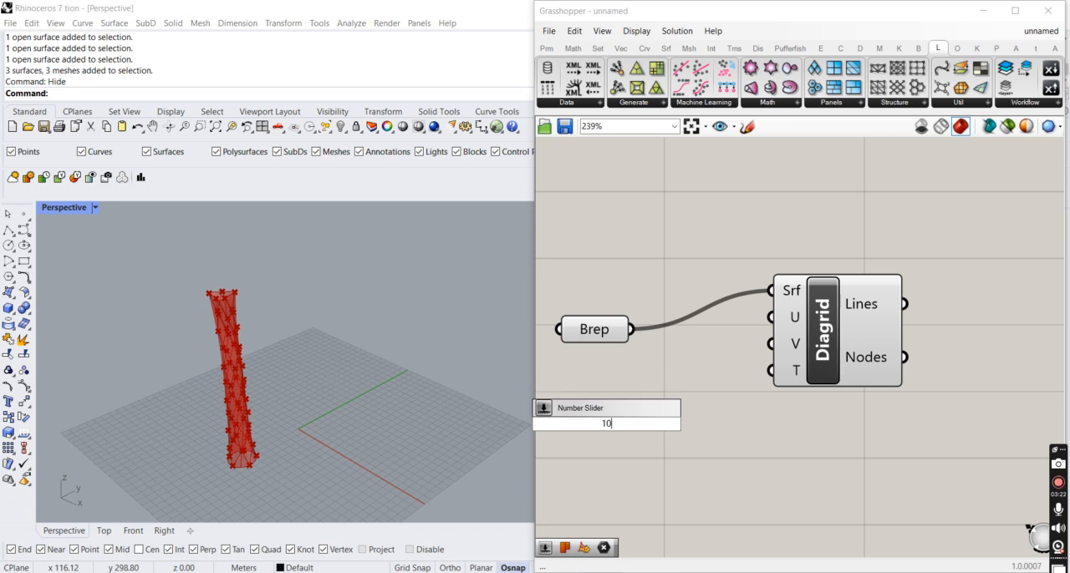
{"action": "key", "text": "BackSpace"}
{"action": "key", "text": "BackSpace"}
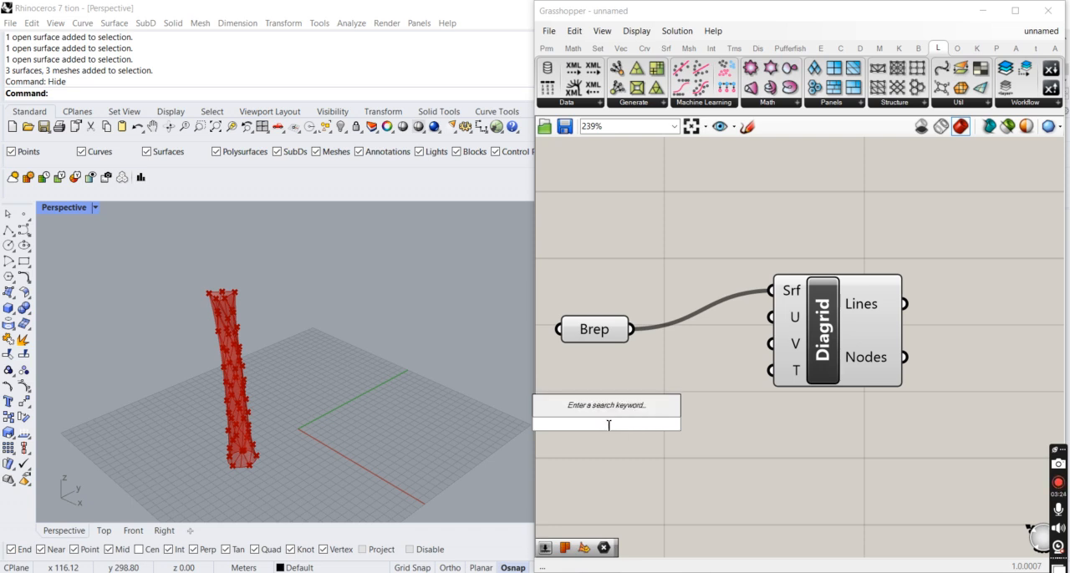
{"action": "type", "text": "30"}
{"action": "key", "text": "Return"}
- Connect the slider to Diagrid's U input and a copy of it to the V input, then shift Diagrid aside
{"action": "mouse_move", "coordinate": [619, 416]}
{"action": "left_mouse_down"}
{"action": "mouse_move", "coordinate": [618, 378]}
{"action": "mouse_move", "coordinate": [620, 431]}
{"action": "left_mouse_up"}
{"action": "left_click_drag", "start_coordinate": [699, 373], "coordinate": [769, 321]}
{"action": "left_click_drag", "start_coordinate": [760, 329], "coordinate": [765, 355]}
{"action": "left_click_drag", "start_coordinate": [727, 395], "coordinate": [698, 424]}
{"action": "left_click_drag", "start_coordinate": [822, 354], "coordinate": [891, 369]}
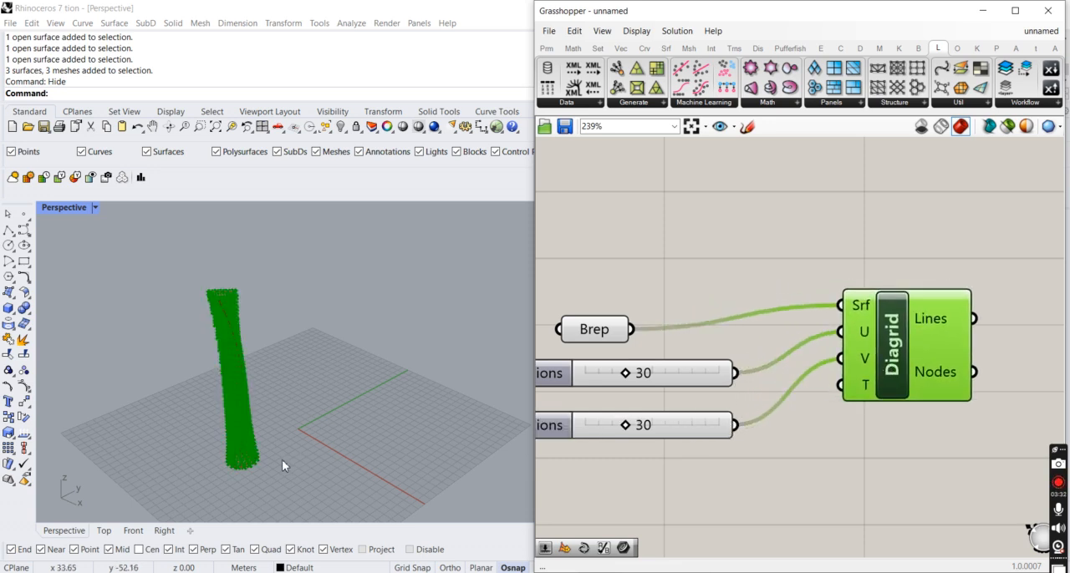
- Turn off the Brep parameter's preview so only the diagrid lines and nodes are drawn
{"action": "scroll", "coordinate": [213, 476], "scroll_direction": "up", "scroll_amount": 4}
{"action": "scroll", "coordinate": [213, 480], "scroll_direction": "up", "scroll_amount": 2}
{"action": "left_click", "coordinate": [592, 331]}
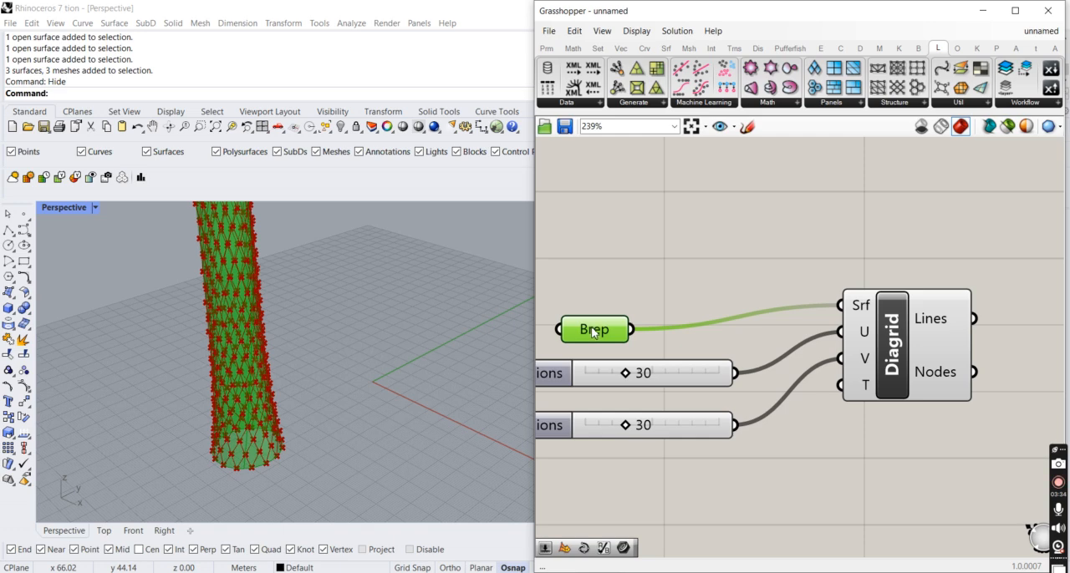
{"action": "scroll", "coordinate": [325, 418], "scroll_direction": "up", "scroll_amount": 4}
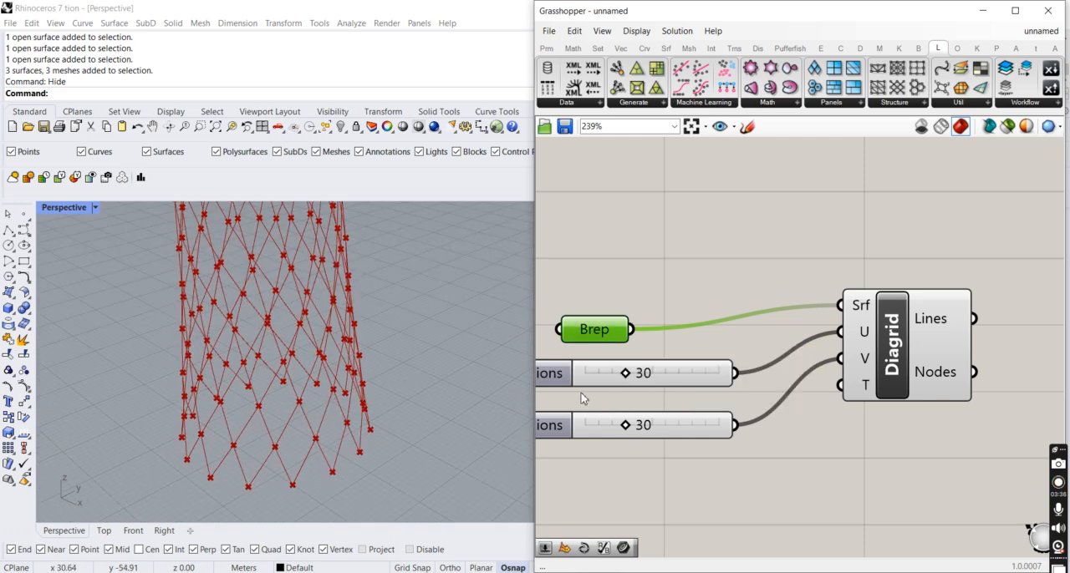
- Set the U divisions to 49 and the V divisions to 18
{"action": "left_click_drag", "start_coordinate": [633, 376], "coordinate": [651, 373]}
{"action": "mouse_move", "coordinate": [626, 426]}
{"action": "left_mouse_down"}
{"action": "mouse_move", "coordinate": [655, 426]}
{"action": "mouse_move", "coordinate": [619, 427]}
{"action": "left_mouse_up"}
{"action": "right_click_drag", "start_coordinate": [331, 480], "coordinate": [566, 449]}
{"action": "double_click", "coordinate": [640, 429]}
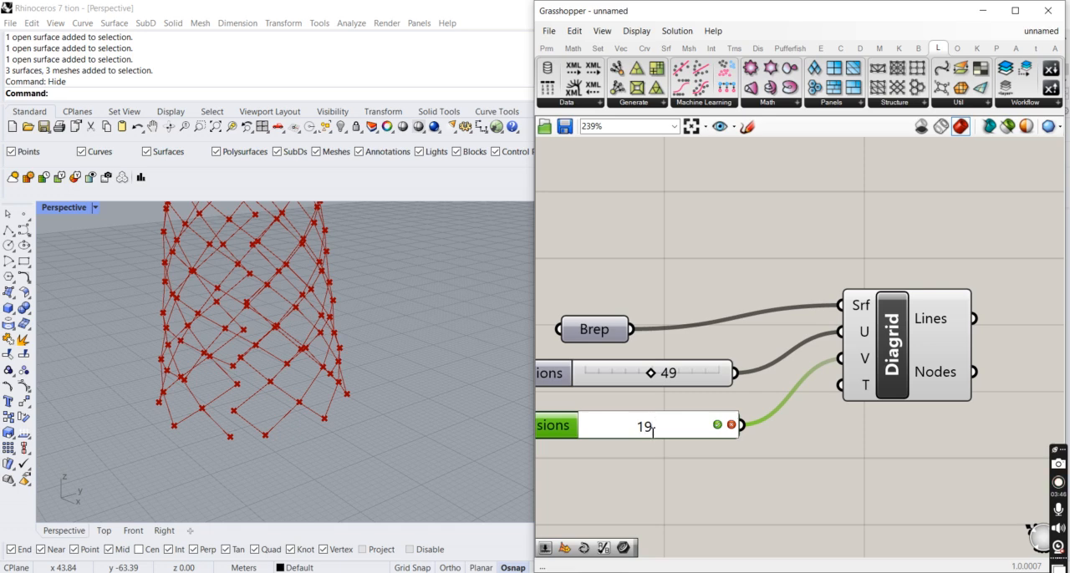
{"action": "left_click", "coordinate": [716, 427]}
{"action": "scroll", "coordinate": [349, 440], "scroll_direction": "down", "scroll_amount": 2}
{"action": "mouse_move", "coordinate": [298, 443]}
{"action": "right_mouse_down"}
{"action": "mouse_move", "coordinate": [375, 440]}
{"action": "mouse_move", "coordinate": [294, 444]}
{"action": "right_mouse_up"}
{"action": "scroll", "coordinate": [292, 457], "scroll_direction": "down", "scroll_amount": 8}
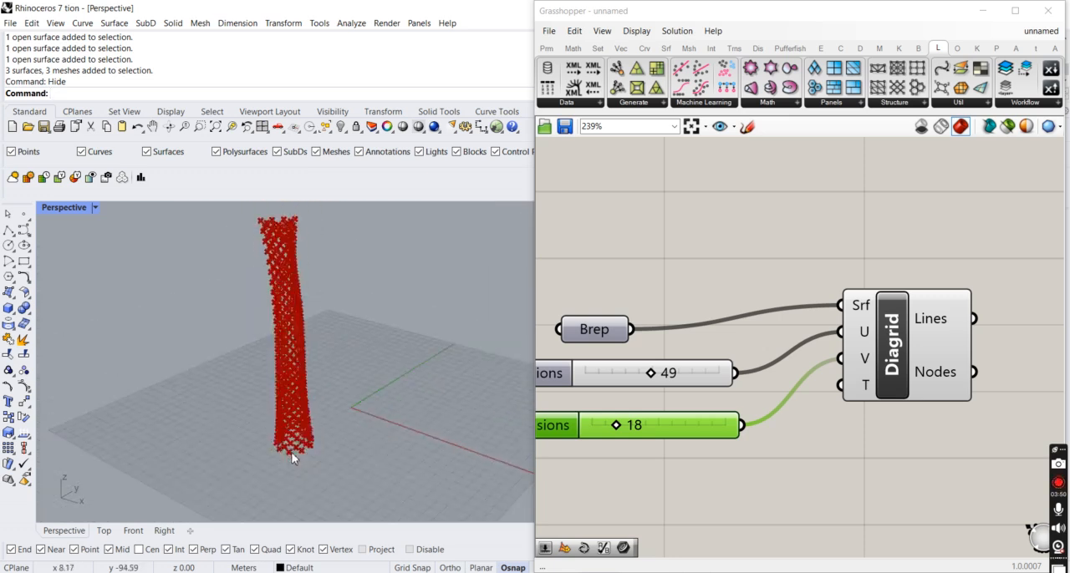
- Restrict the V divisions slider to even numbers and set it to 20
{"action": "right_click", "coordinate": [674, 417]}
{"action": "left_click", "coordinate": [719, 467]}
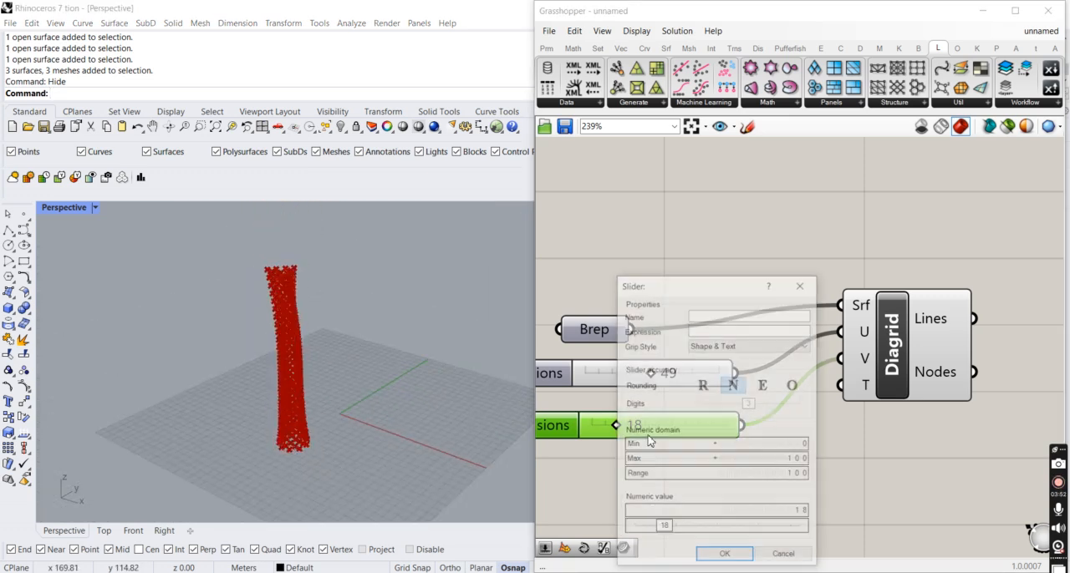
{"action": "left_click", "coordinate": [763, 385]}
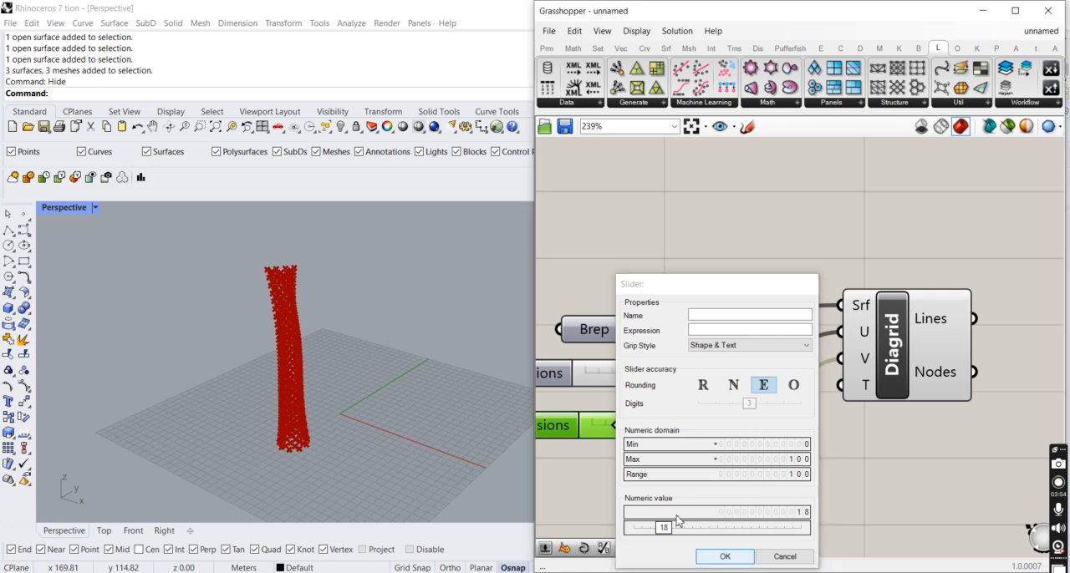
{"action": "left_click", "coordinate": [713, 556]}
{"action": "scroll", "coordinate": [628, 422], "scroll_direction": "up", "scroll_amount": 3}
{"action": "mouse_move", "coordinate": [618, 434]}
{"action": "left_mouse_down"}
{"action": "mouse_move", "coordinate": [631, 432]}
{"action": "mouse_move", "coordinate": [602, 430]}
{"action": "mouse_move", "coordinate": [614, 431]}
{"action": "left_mouse_up"}
{"action": "scroll", "coordinate": [247, 456], "scroll_direction": "up", "scroll_amount": 5}
{"action": "scroll", "coordinate": [471, 403], "scroll_direction": "down", "scroll_amount": 3}
{"action": "scroll", "coordinate": [874, 358], "scroll_direction": "down", "scroll_amount": 5}
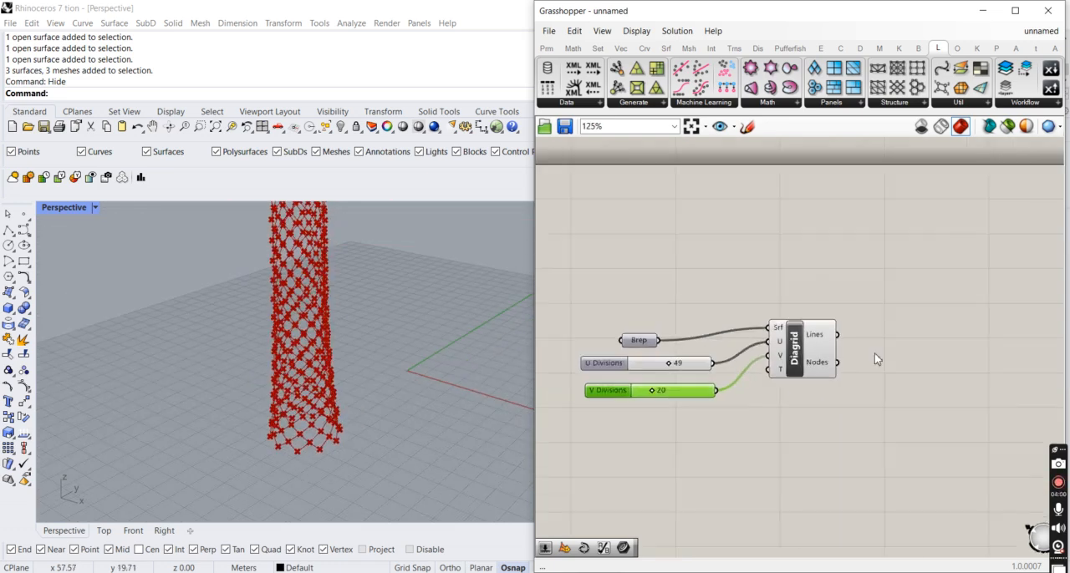
- Bake Diagrid's Lines output into Rhino as a group
{"action": "scroll", "coordinate": [774, 383], "scroll_direction": "up", "scroll_amount": 5}
{"action": "right_click", "coordinate": [776, 297]}
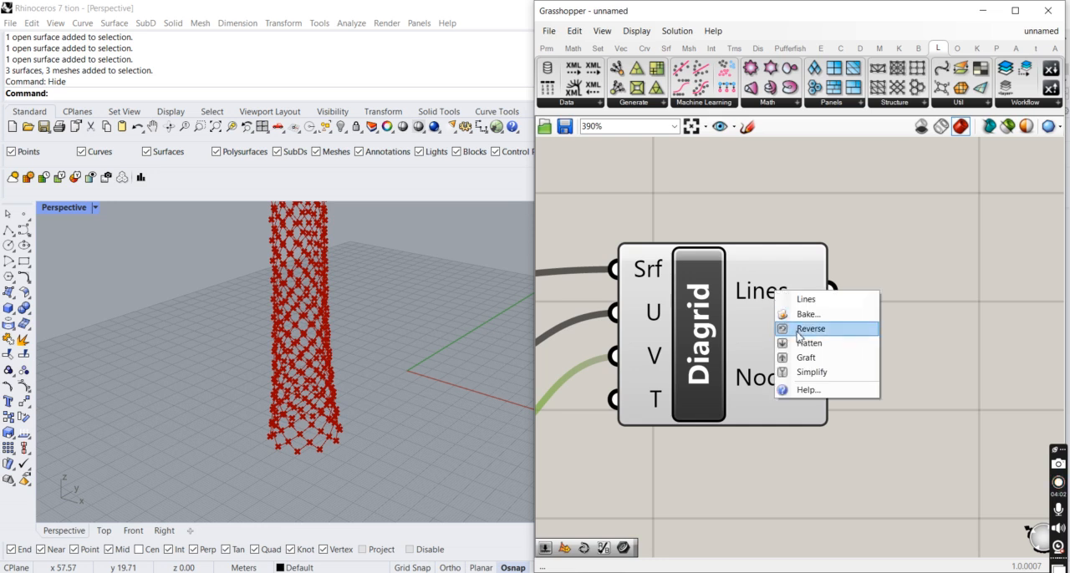
{"action": "left_click", "coordinate": [794, 315]}
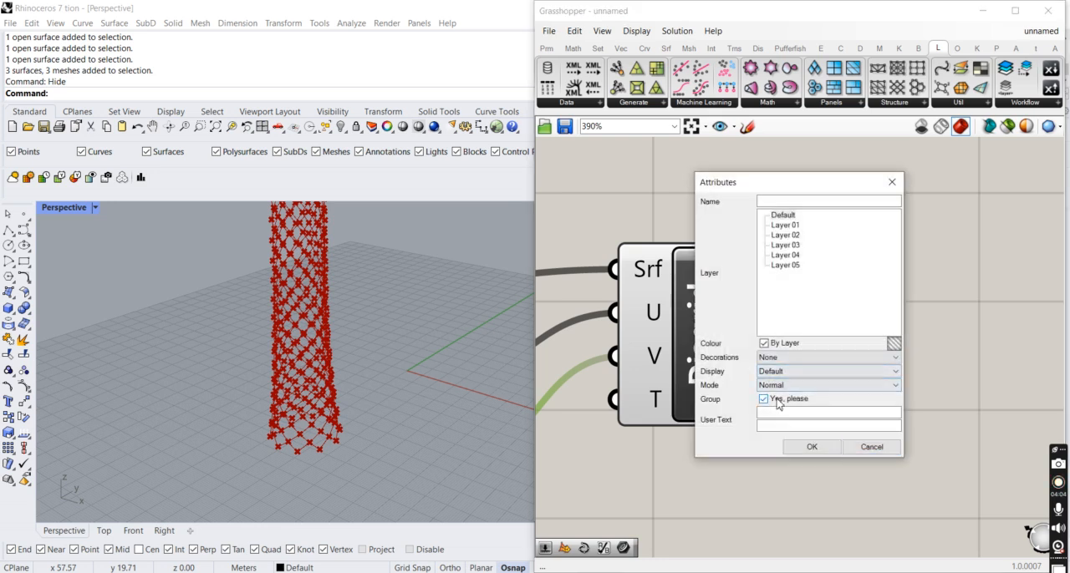
{"action": "left_click", "coordinate": [809, 446]}
- Move the baked diagrid curves away from the Grasshopper preview and clear the selection
{"action": "scroll", "coordinate": [268, 432], "scroll_direction": "down", "scroll_amount": 3}
{"action": "left_click", "coordinate": [267, 431]}
{"action": "scroll", "coordinate": [299, 418], "scroll_direction": "down", "scroll_amount": 4}
{"action": "left_click_drag", "start_coordinate": [303, 379], "coordinate": [350, 359]}
{"action": "key", "text": "Escape"}
{"action": "scroll", "coordinate": [350, 359], "scroll_direction": "up", "scroll_amount": 8}
{"action": "scroll", "coordinate": [308, 422], "scroll_direction": "down", "scroll_amount": 2}
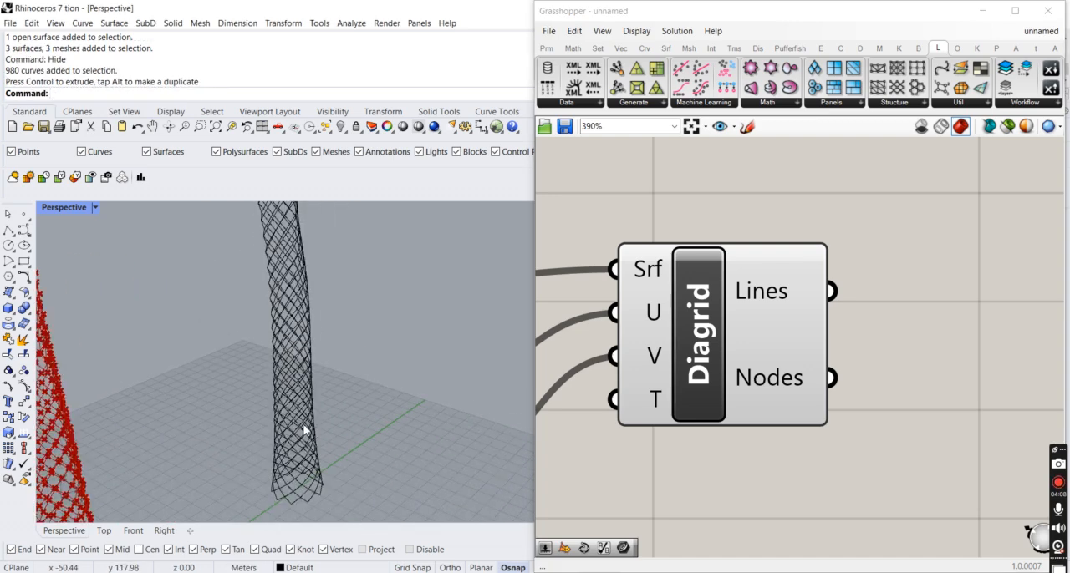
- Run MultiPipe on the baked diagrid curves, accepting the 0.1 pipe radius and 1 strut division
{"action": "left_click", "coordinate": [303, 428]}
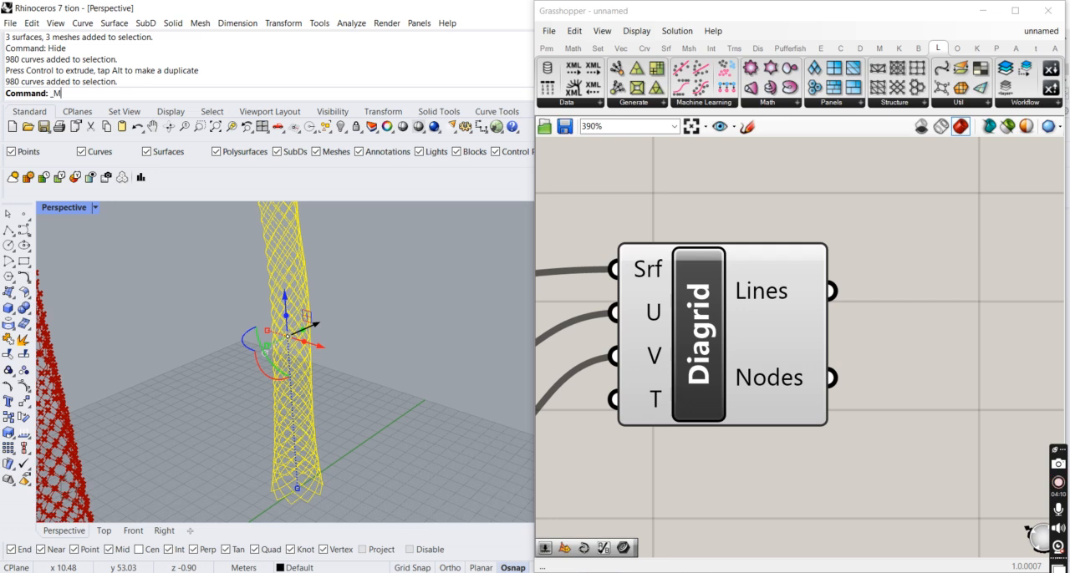
{"action": "key", "text": "Return"}
{"action": "scroll", "coordinate": [299, 480], "scroll_direction": "up", "scroll_amount": 4}
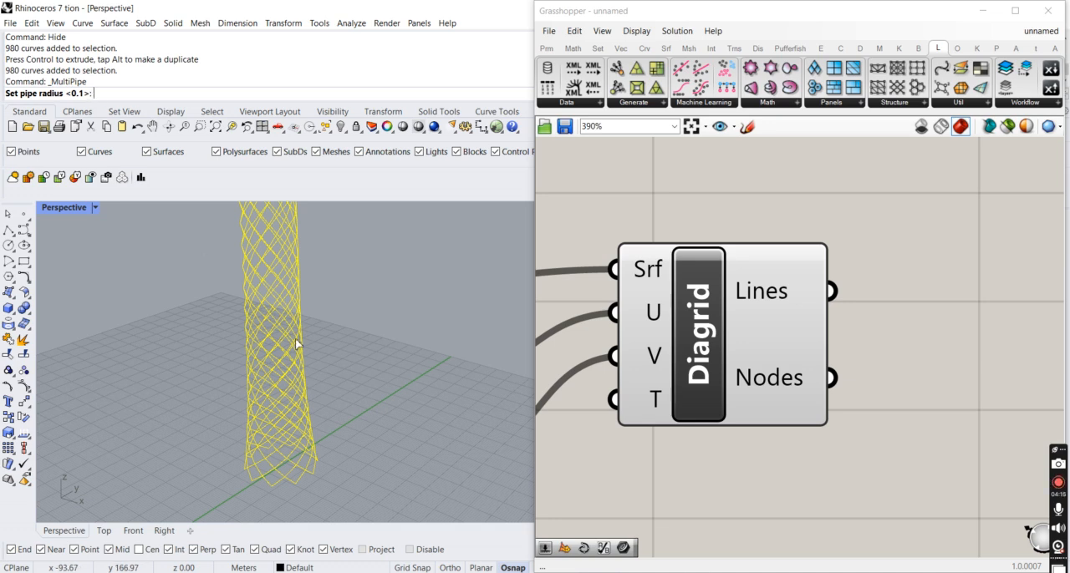
{"action": "key", "text": "Return"}
{"action": "key", "text": "Return"}
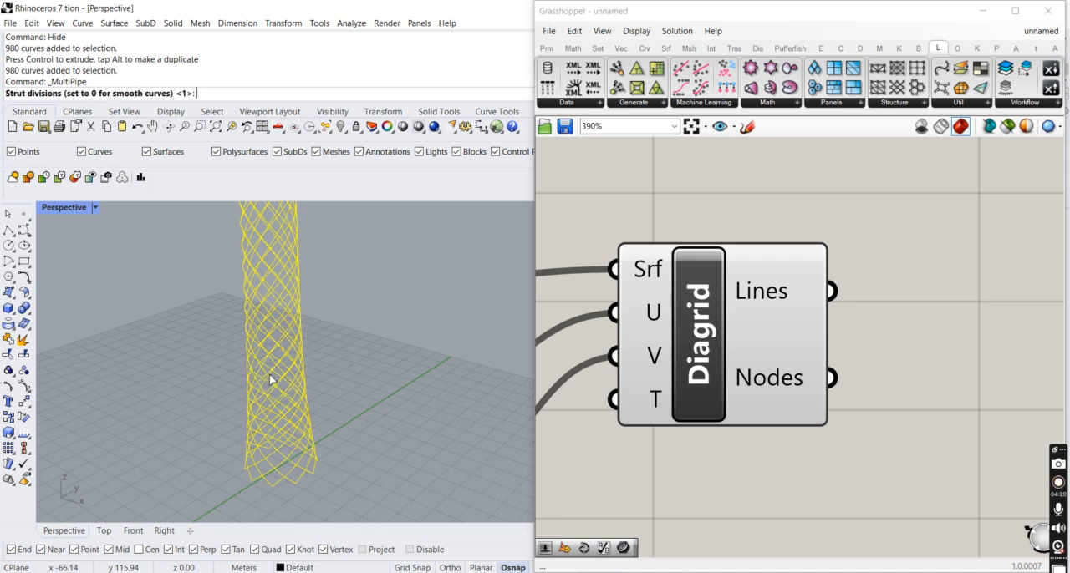
{"action": "key", "text": "Return"}
- Hide the baked diagrid curves so only the multipipe structure is displayed
{"action": "scroll", "coordinate": [283, 435], "scroll_direction": "up", "scroll_amount": 6}
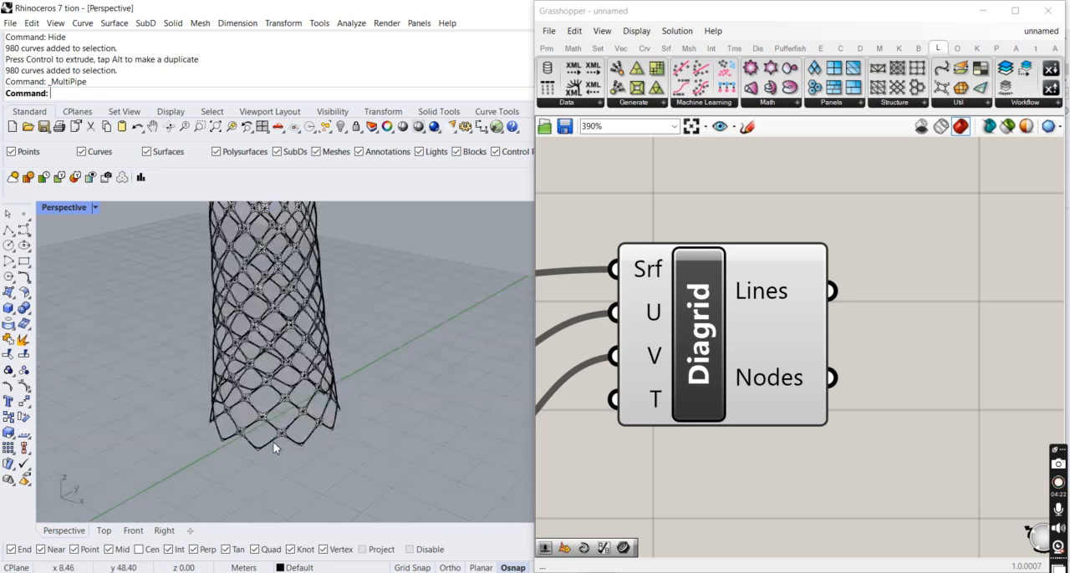
{"action": "left_click", "coordinate": [284, 432]}
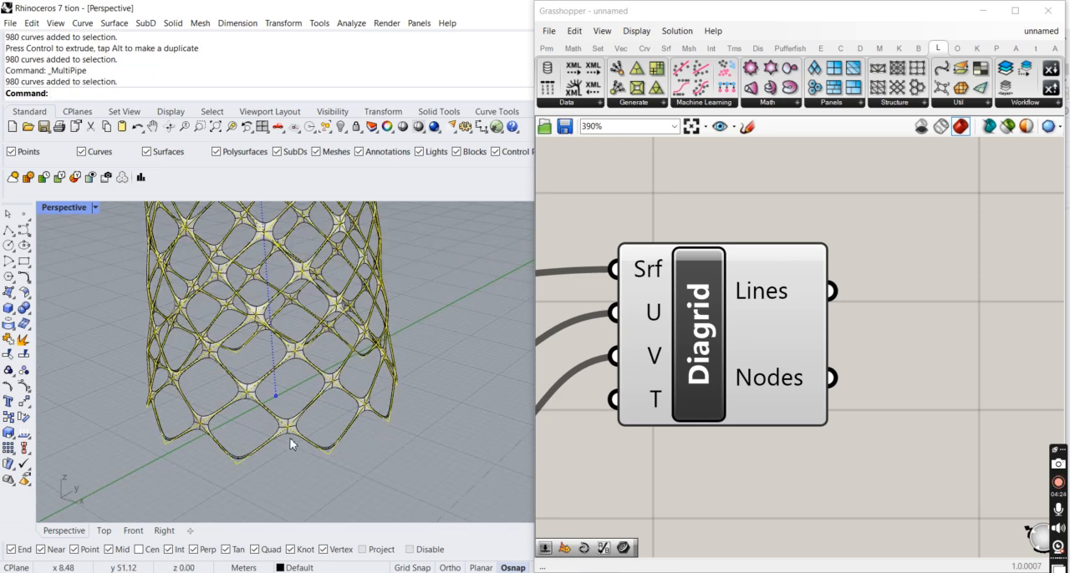
{"action": "scroll", "coordinate": [290, 439], "scroll_direction": "down", "scroll_amount": 3}
{"action": "key", "text": "ctrl+h"}
{"action": "scroll", "coordinate": [288, 435], "scroll_direction": "up", "scroll_amount": 5}
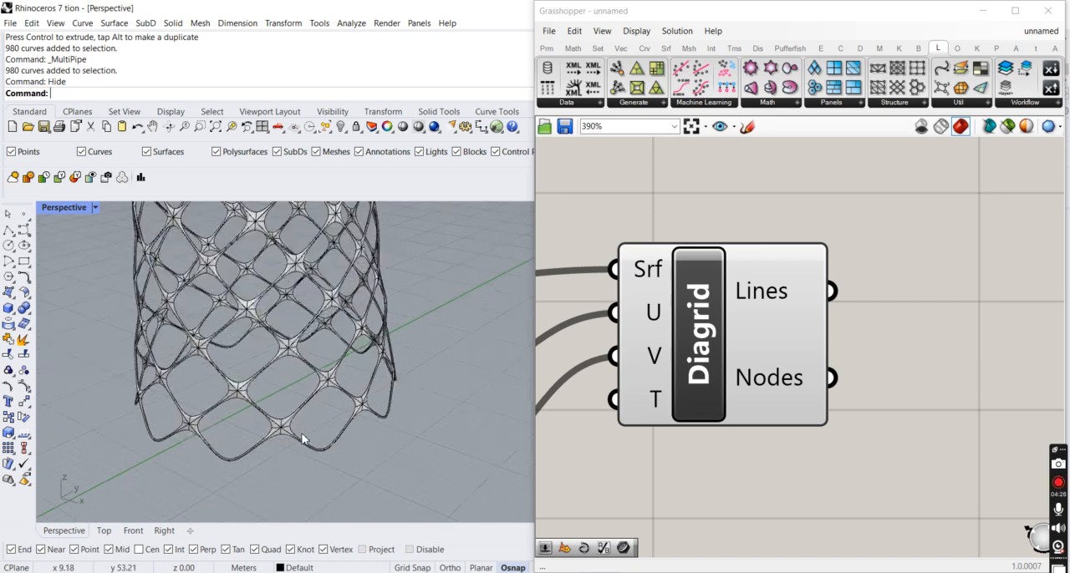
- Examine the multipipe SubD structure around the tower's base and deselect it
{"action": "left_click", "coordinate": [287, 433]}
{"action": "scroll", "coordinate": [286, 438], "scroll_direction": "down", "scroll_amount": 5}
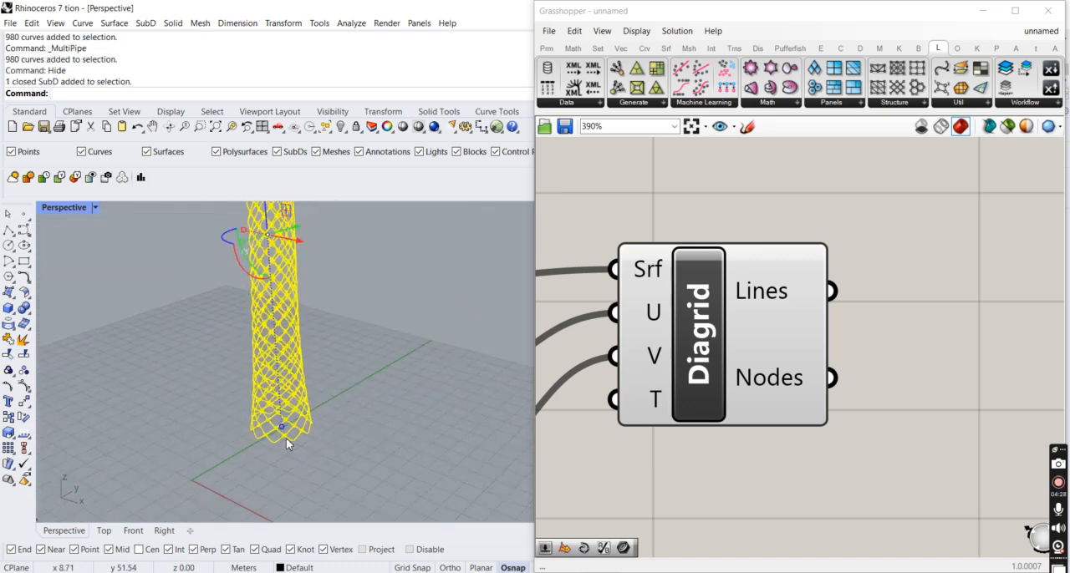
{"action": "scroll", "coordinate": [286, 438], "scroll_direction": "up", "scroll_amount": 6}
{"action": "left_click", "coordinate": [311, 452]}
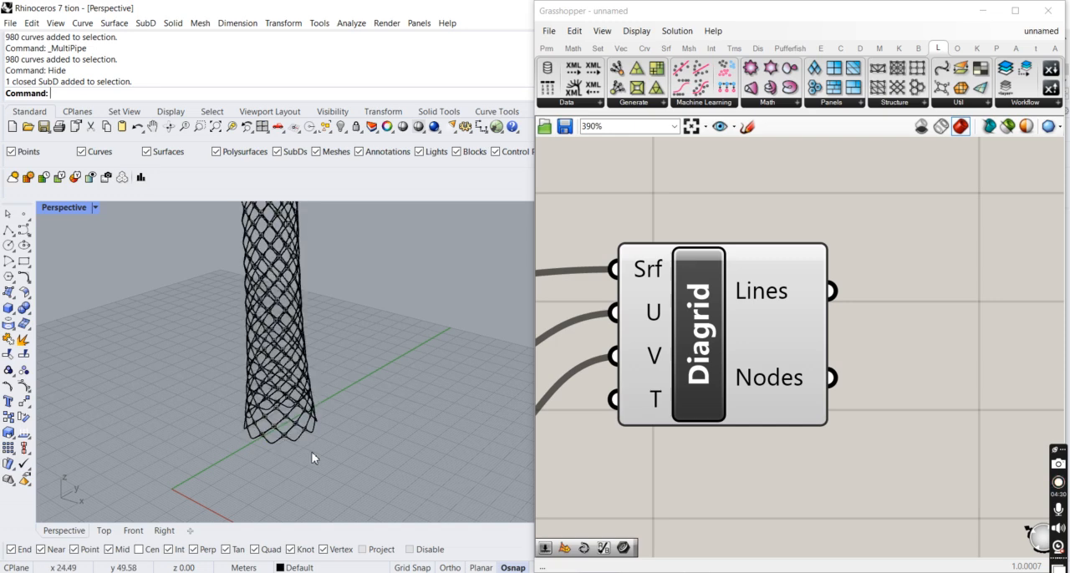
{"action": "scroll", "coordinate": [314, 453], "scroll_direction": "up", "scroll_amount": 4}
{"action": "type", "text": "Z"}
{"action": "key", "text": "Return"}
{"action": "scroll", "coordinate": [361, 452], "scroll_direction": "up", "scroll_amount": 6}
{"action": "scroll", "coordinate": [322, 432], "scroll_direction": "down", "scroll_amount": 10}
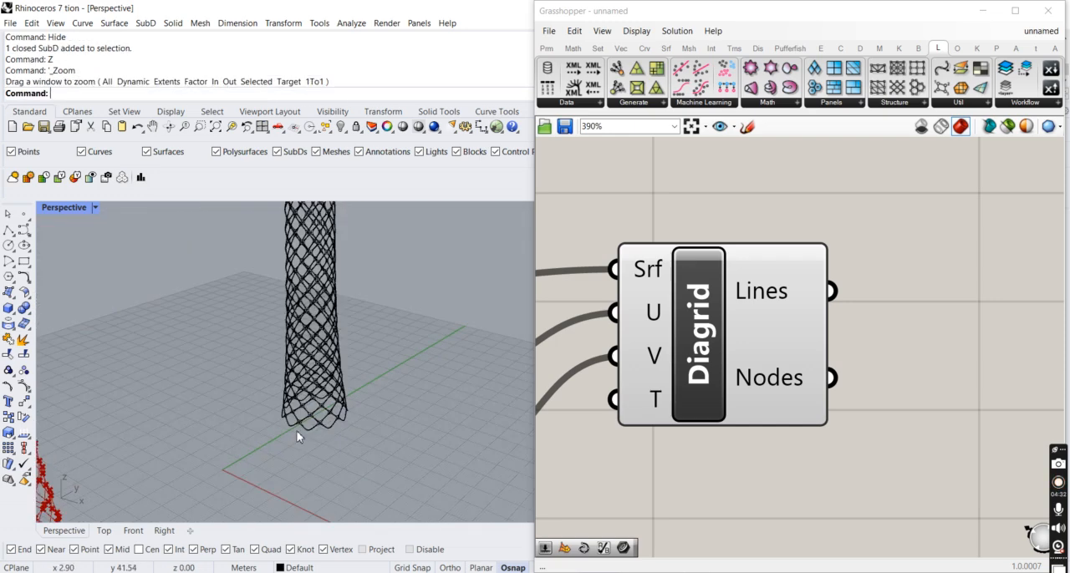
{"action": "scroll", "coordinate": [191, 425], "scroll_direction": "down", "scroll_amount": 7}
- Inspect the smooth pipe joints and open edges at the upper end of the multipipe tower
{"action": "scroll", "coordinate": [156, 455], "scroll_direction": "up", "scroll_amount": 3}
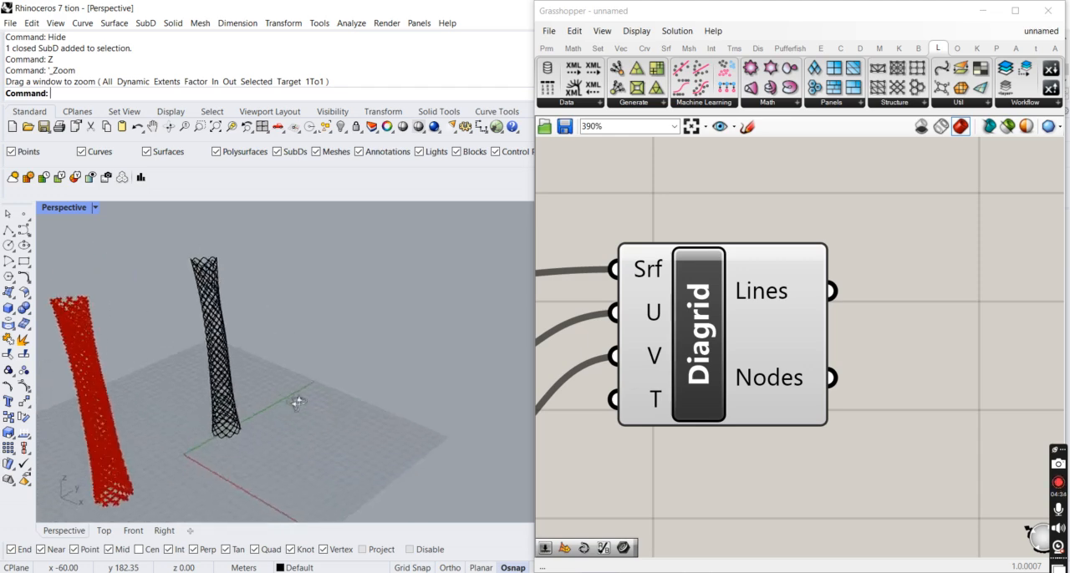
{"action": "scroll", "coordinate": [191, 306], "scroll_direction": "up", "scroll_amount": 5}
{"action": "scroll", "coordinate": [201, 320], "scroll_direction": "up", "scroll_amount": 8}
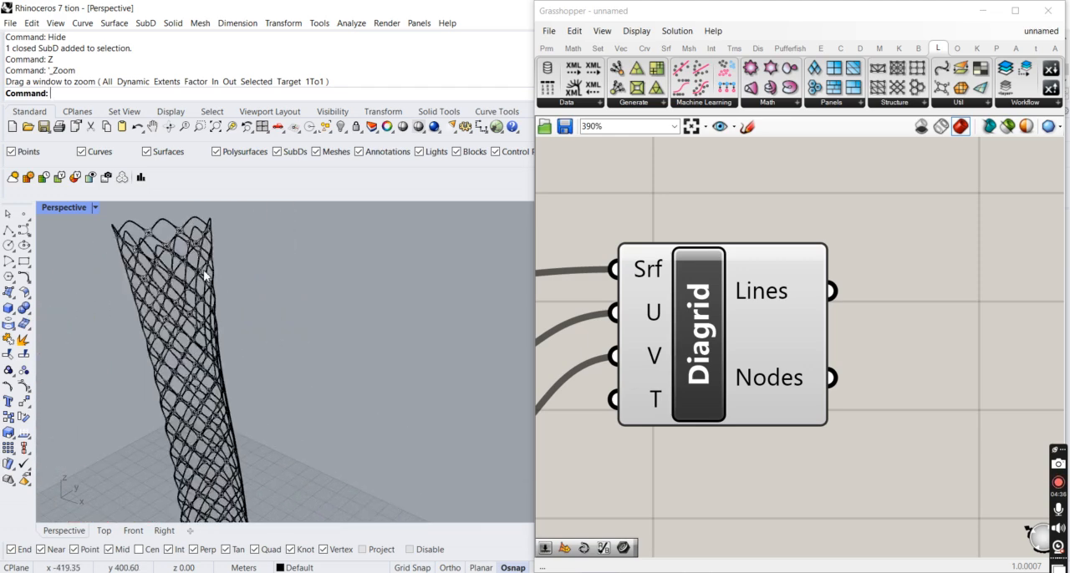
{"action": "scroll", "coordinate": [180, 257], "scroll_direction": "up", "scroll_amount": 8}
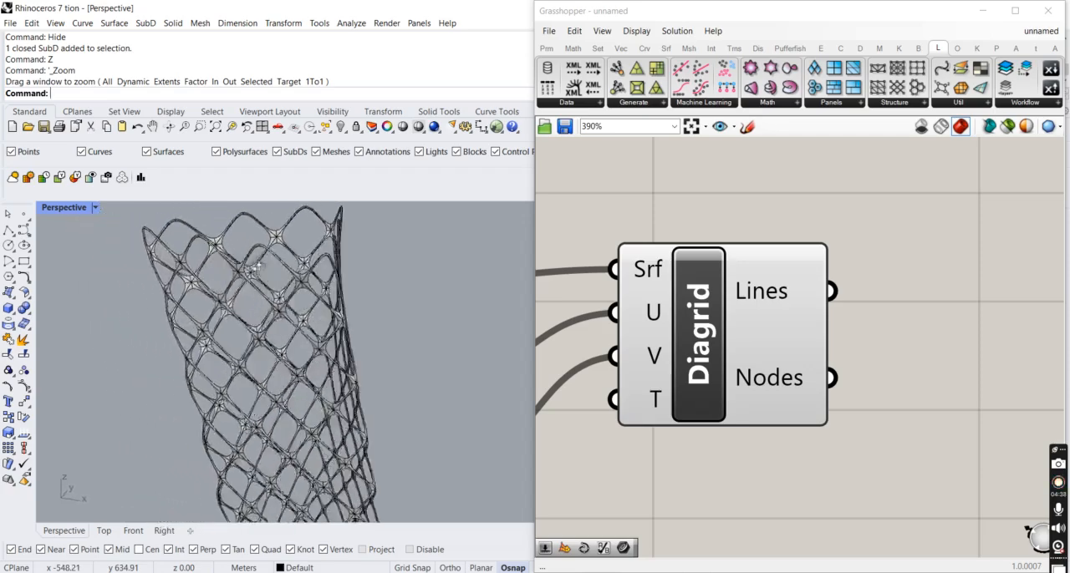
{"action": "scroll", "coordinate": [250, 265], "scroll_direction": "down", "scroll_amount": 4}
{"action": "scroll", "coordinate": [210, 272], "scroll_direction": "down", "scroll_amount": 1}
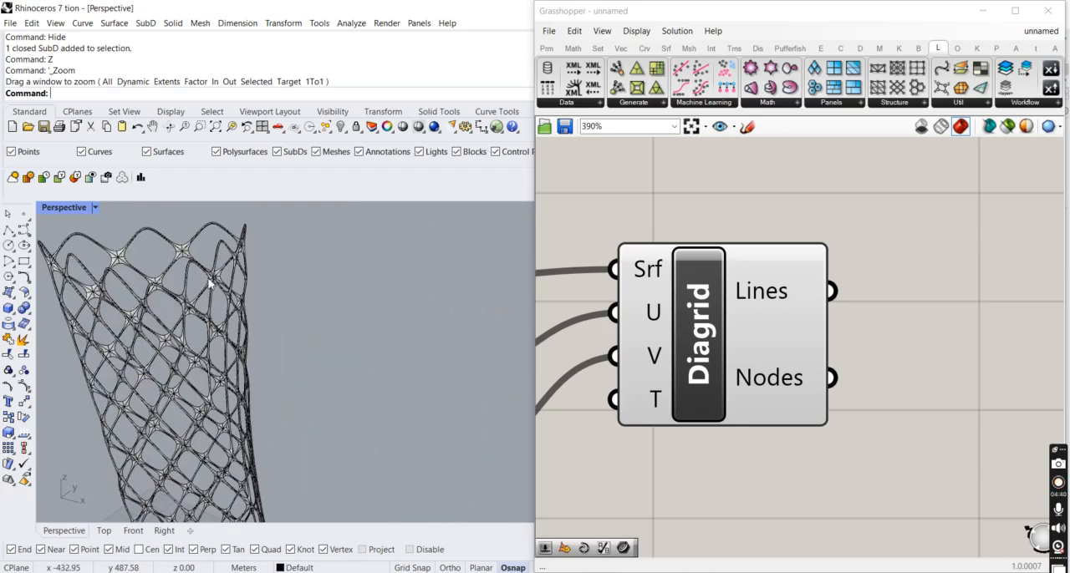
{"action": "scroll", "coordinate": [209, 284], "scroll_direction": "down", "scroll_amount": 5}
{"action": "scroll", "coordinate": [242, 276], "scroll_direction": "down", "scroll_amount": 4}
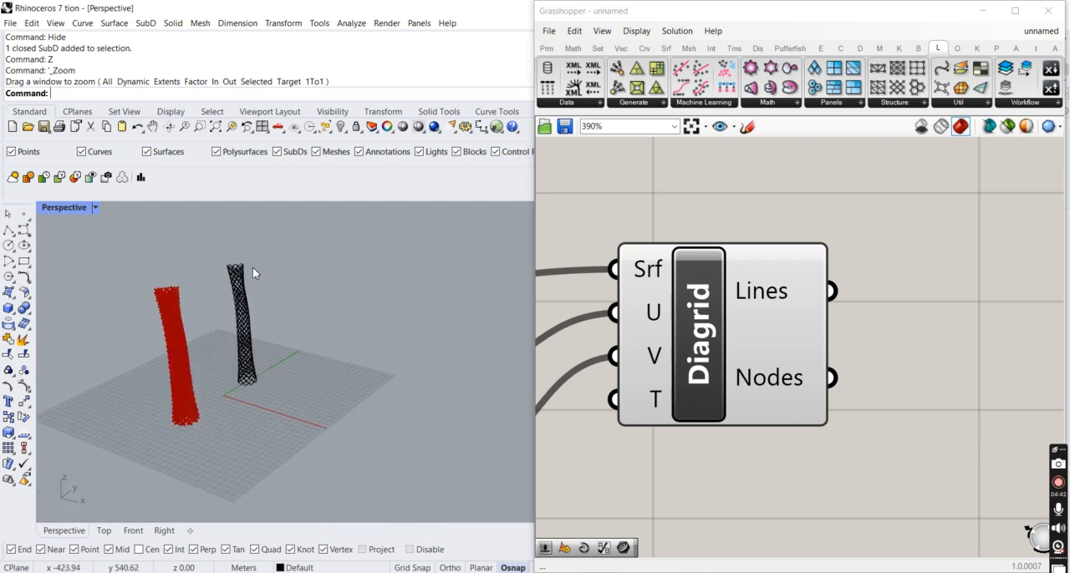
- Add a Grid Structure component below the Diagrid component on the Grasshopper canvas
{"action": "scroll", "coordinate": [681, 297], "scroll_direction": "down", "scroll_amount": 3}
{"action": "left_click", "coordinate": [919, 104]}
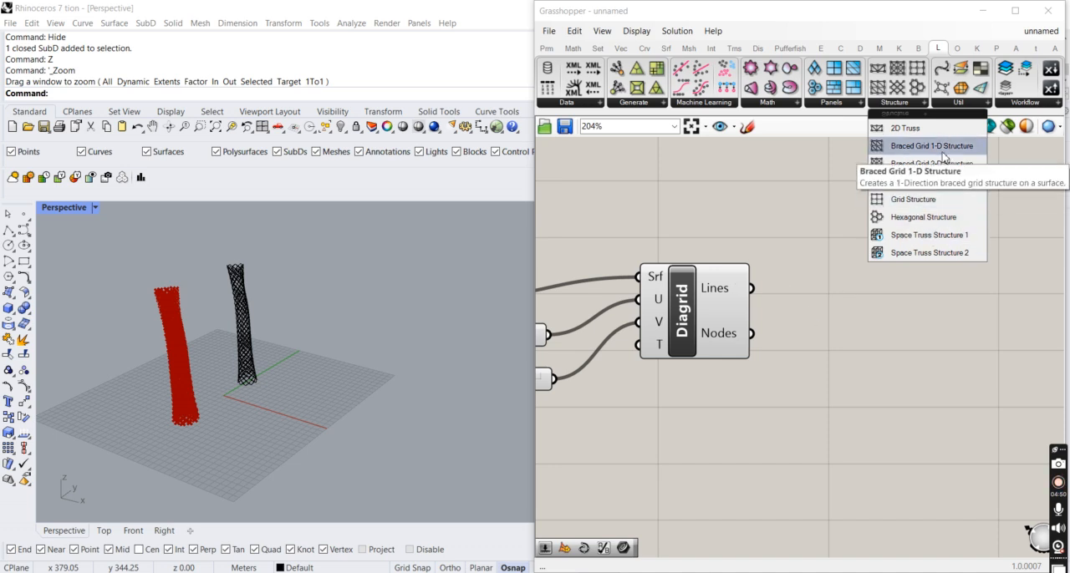
{"action": "left_click_drag", "start_coordinate": [913, 199], "coordinate": [695, 428]}
{"action": "scroll", "coordinate": [732, 414], "scroll_direction": "down", "scroll_amount": 2}
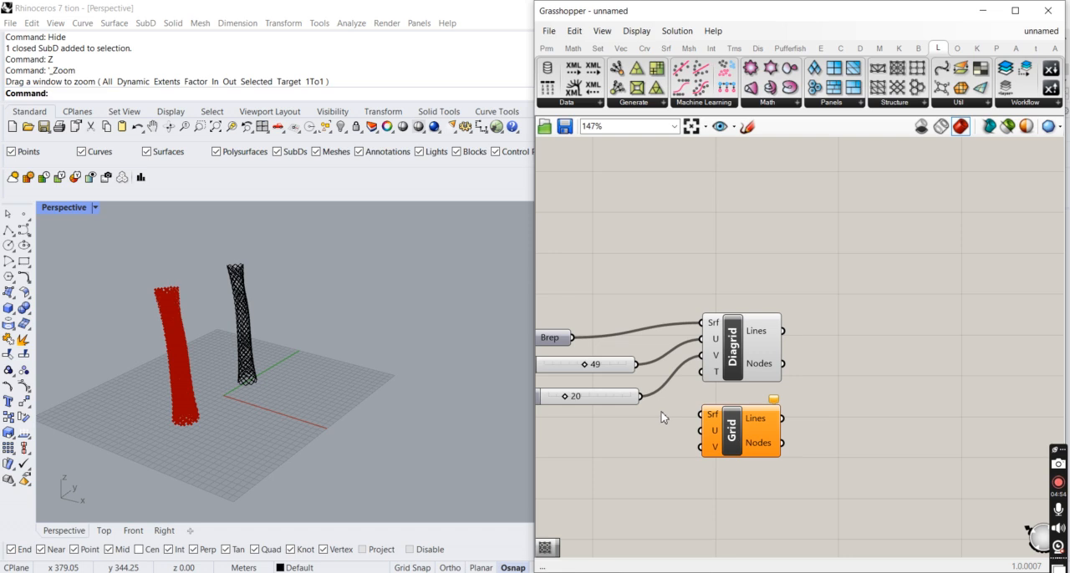
{"action": "scroll", "coordinate": [291, 371], "scroll_direction": "up", "scroll_amount": 1}
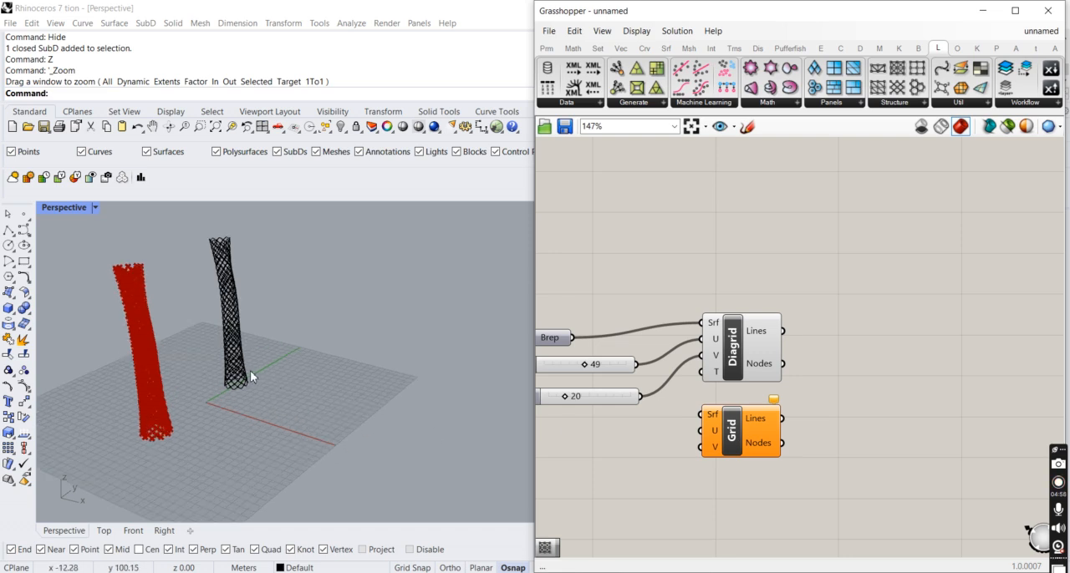